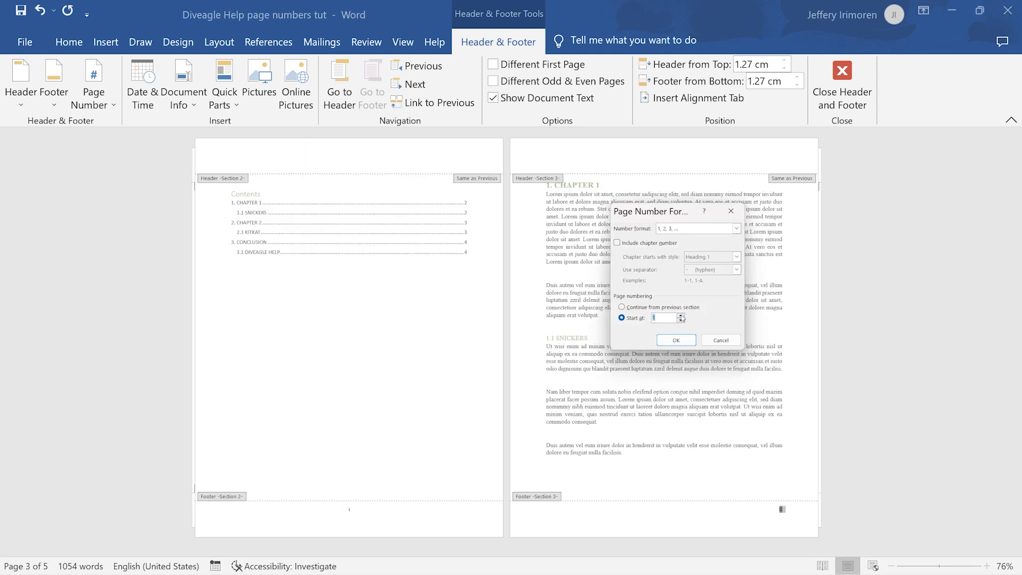
- Apply page numbering starting at 1 to the section 3 footer and return to the document body
left_click(679, 341)
left_click(657, 515)
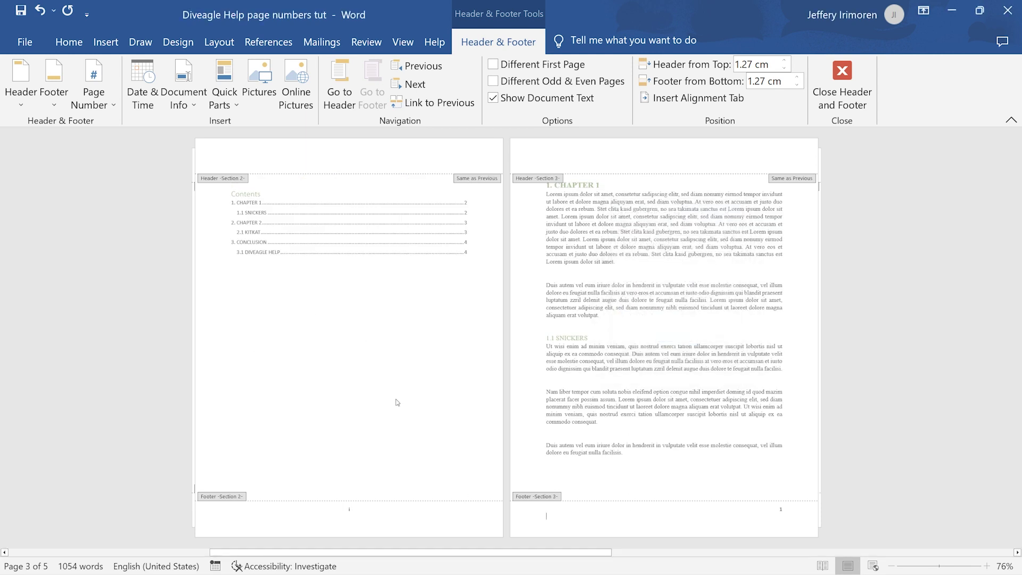
double_click(388, 459)
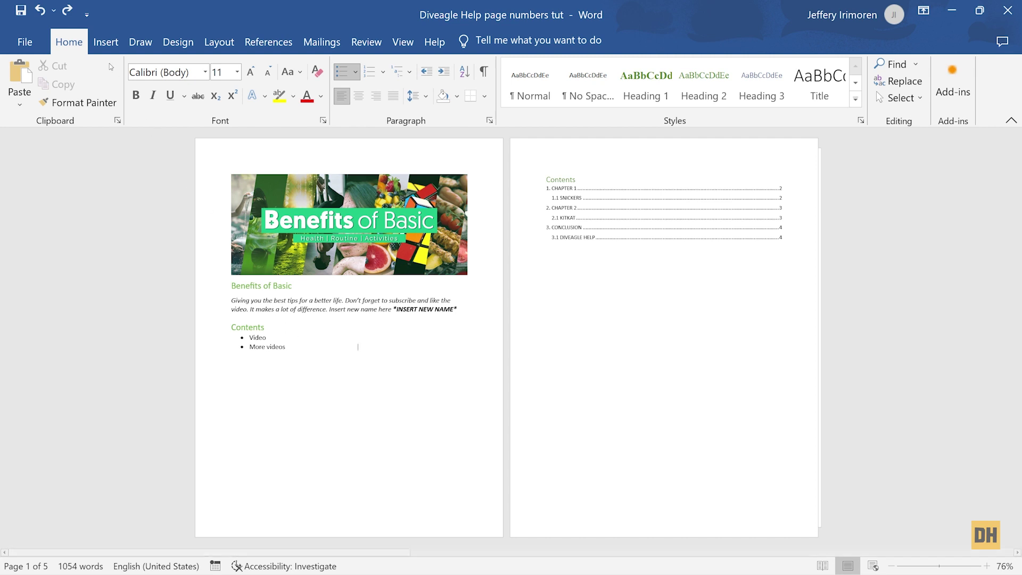
- Insert page numbers at the bottom of the page using the Plain Number 3 style
left_click(105, 42)
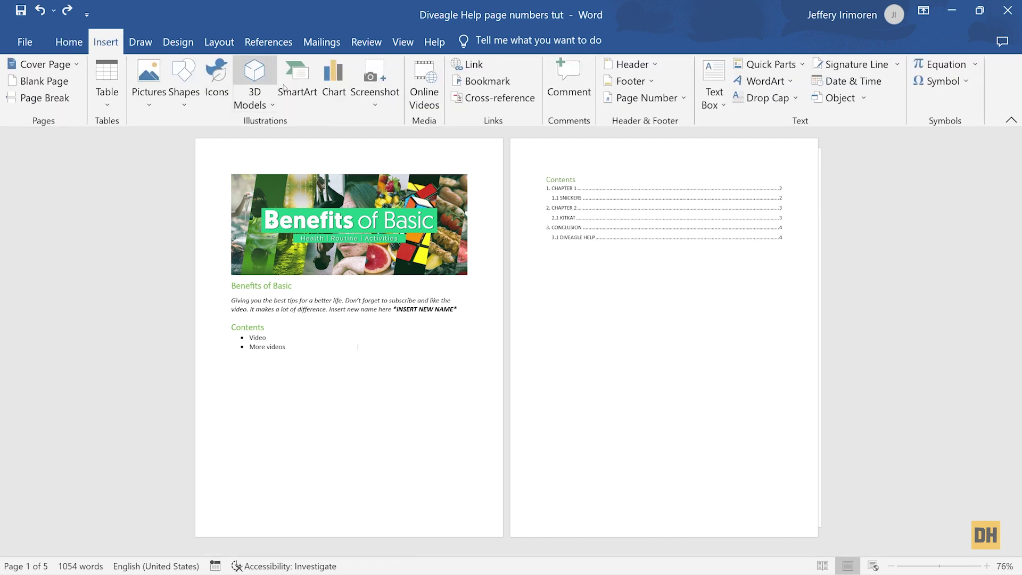
left_click(686, 98)
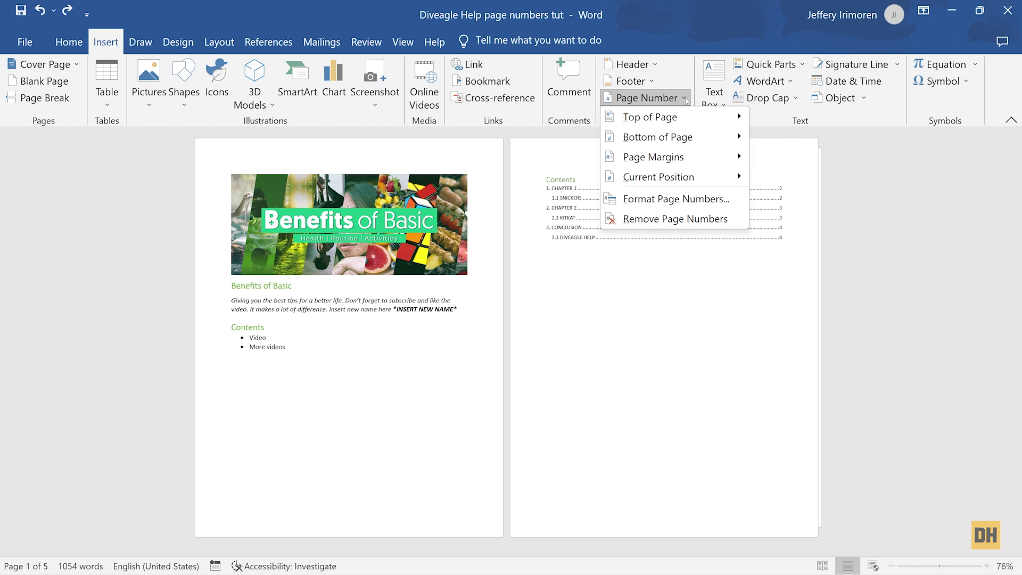
mouse_move(692, 123)
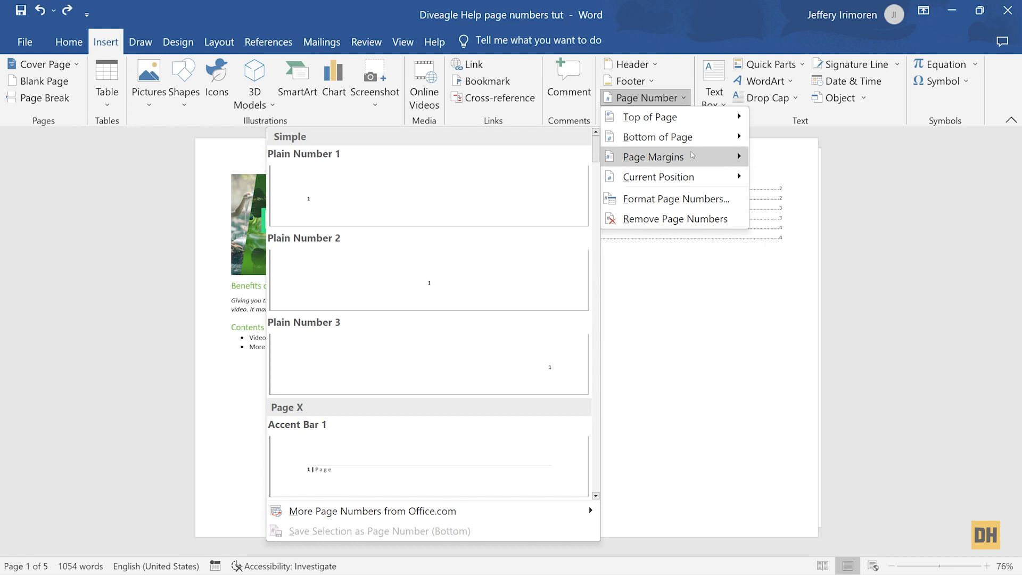
mouse_move(692, 158)
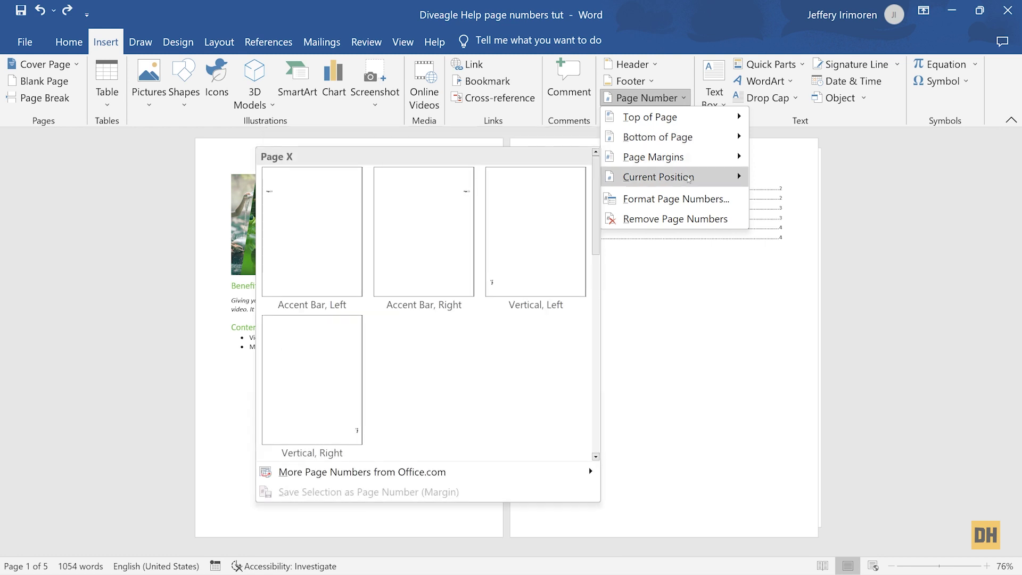
mouse_move(688, 179)
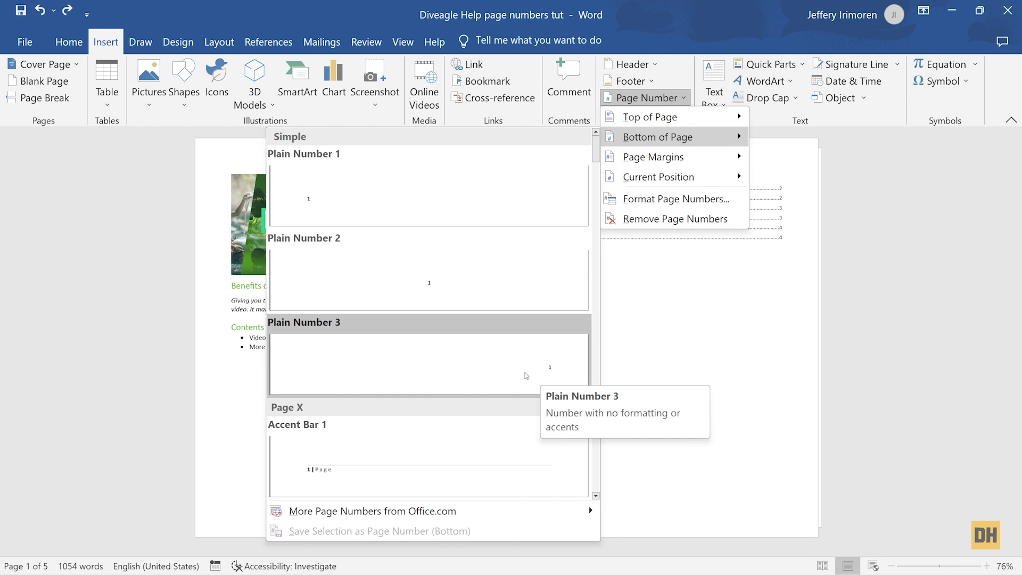
scroll(526, 376, "down", 3)
scroll(526, 370, "down", 3)
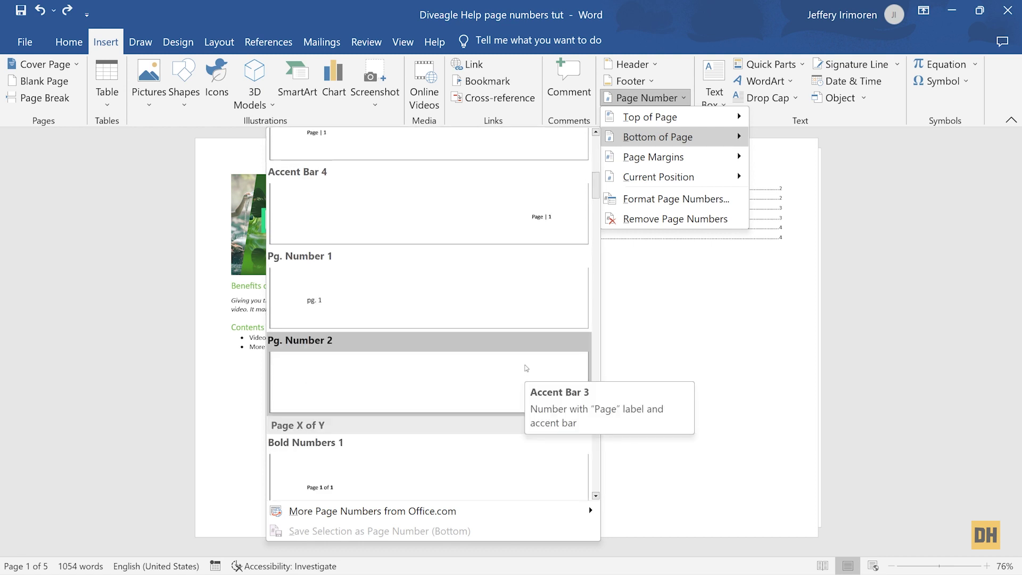
scroll(526, 368, "down", 3)
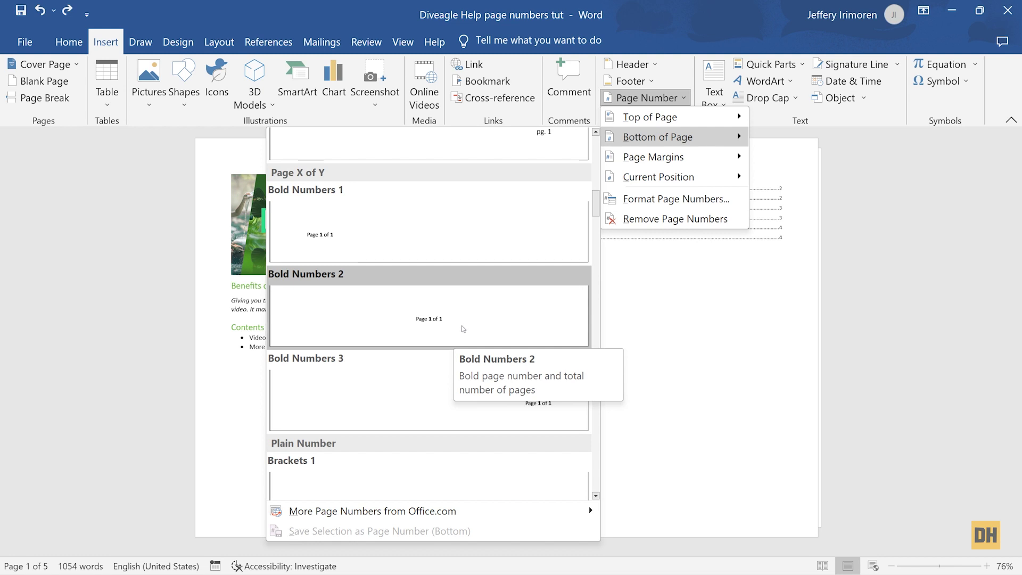
scroll(461, 328, "up", 10)
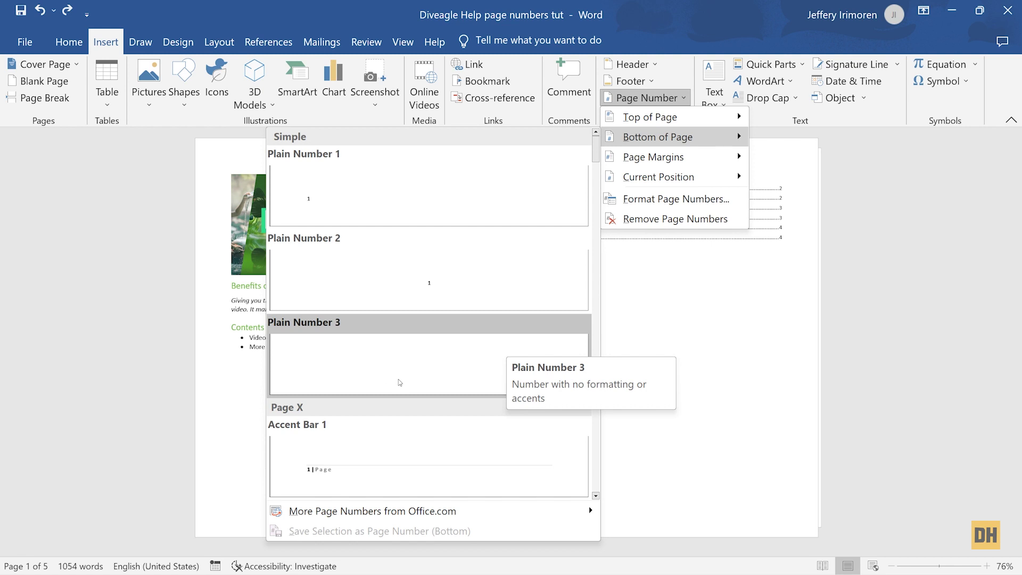
left_click(557, 376)
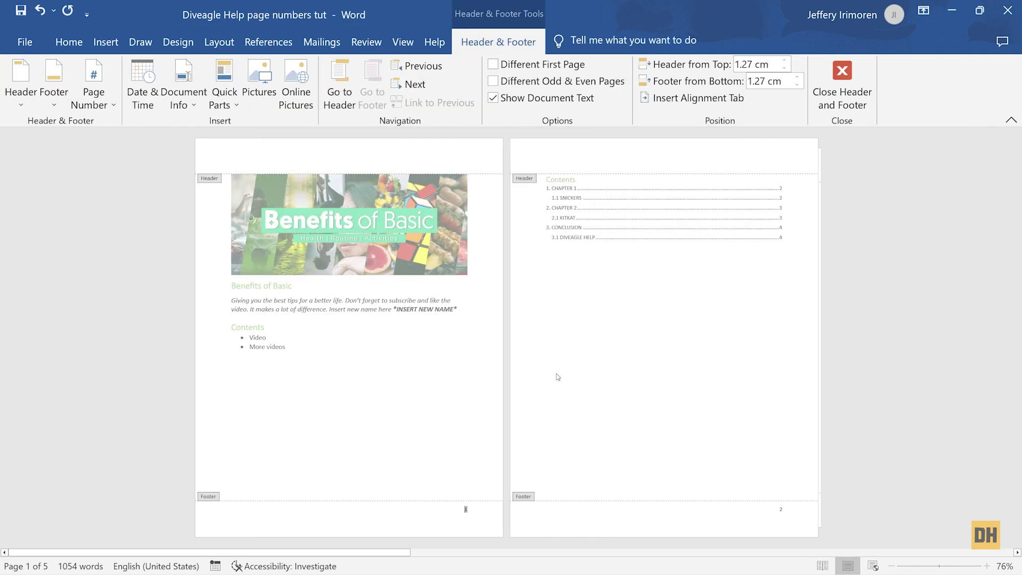
- Set the number format of the cover page's footer number to 1, 2, 3, …
left_click(709, 525)
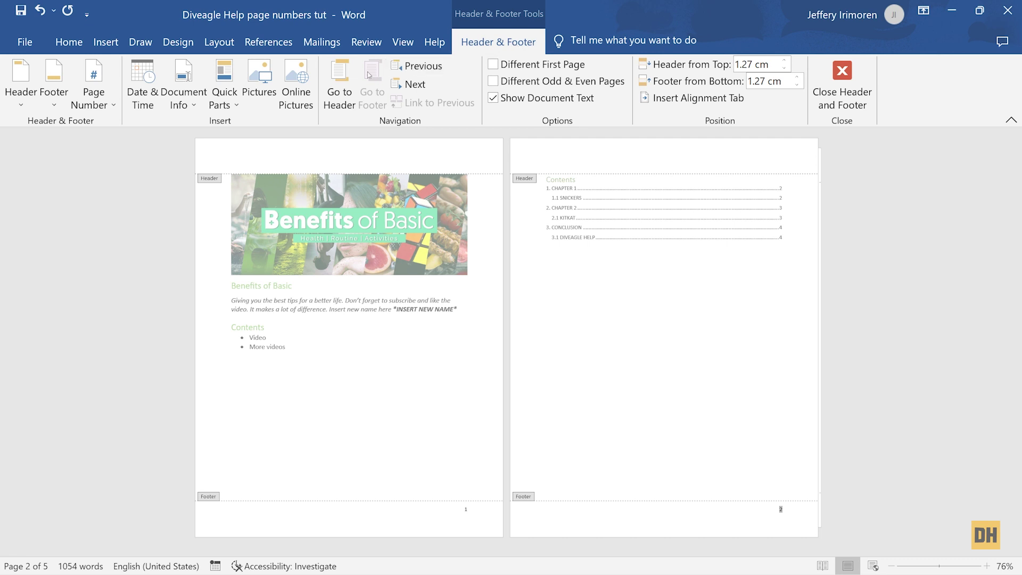
left_click(111, 109)
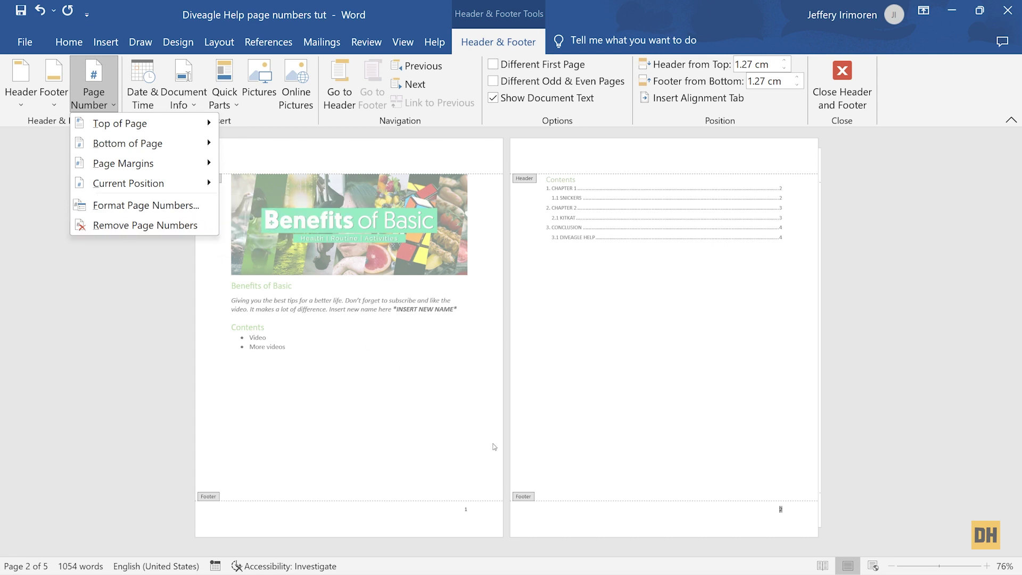
left_click(471, 510)
left_click(472, 511)
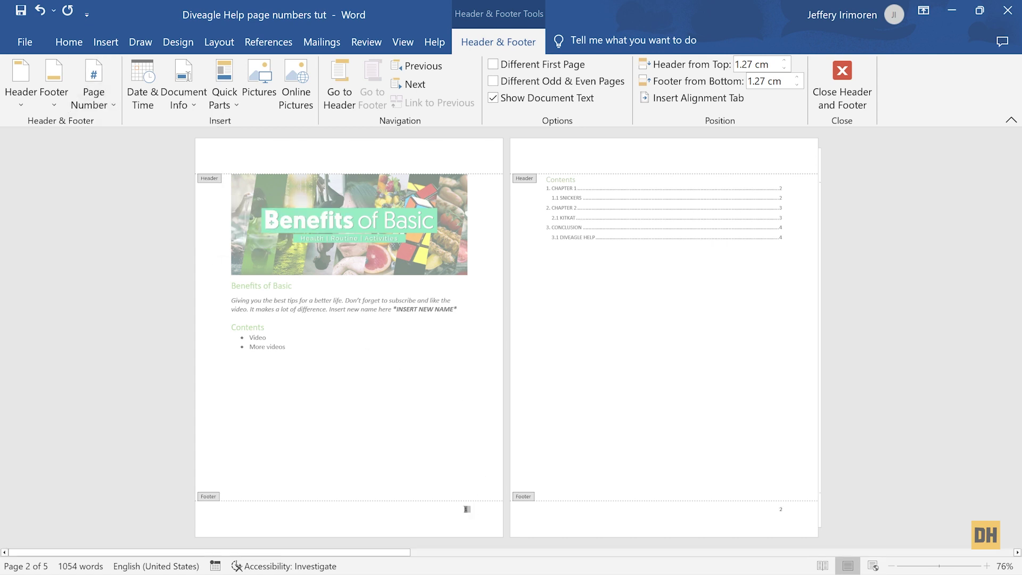
double_click(467, 509)
right_click(466, 510)
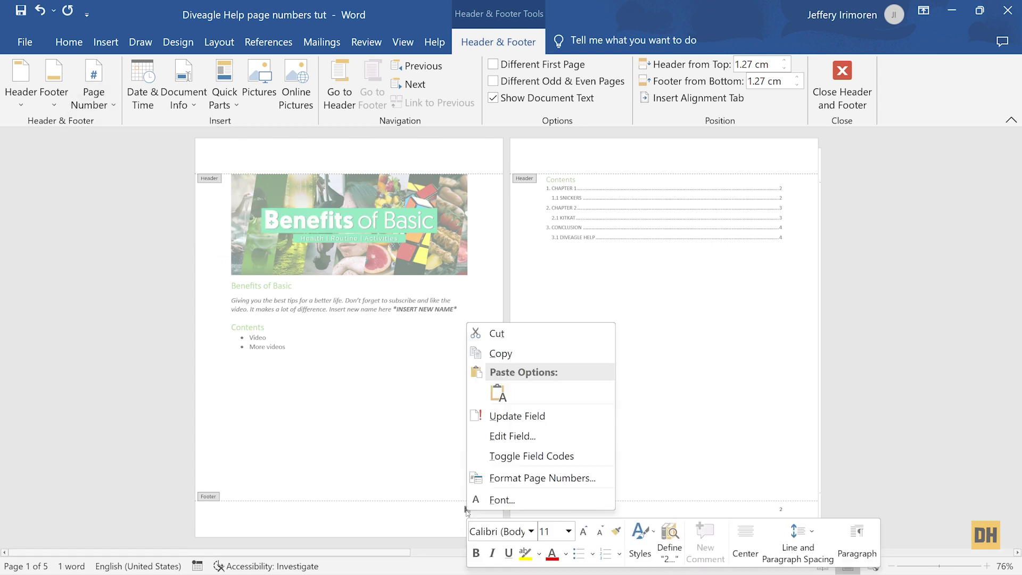
left_click(518, 481)
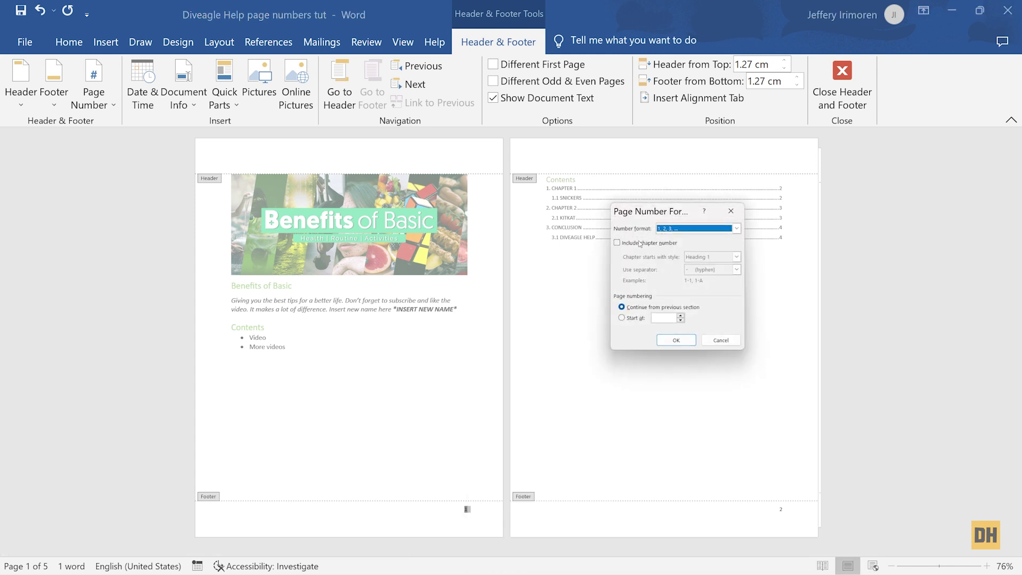
left_click(737, 229)
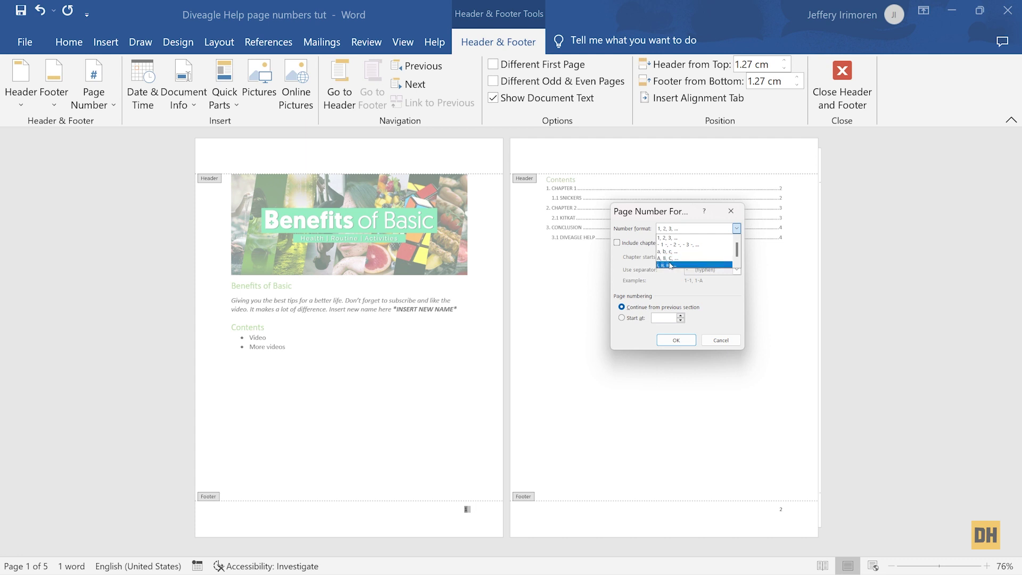
left_click(679, 238)
left_click(675, 340)
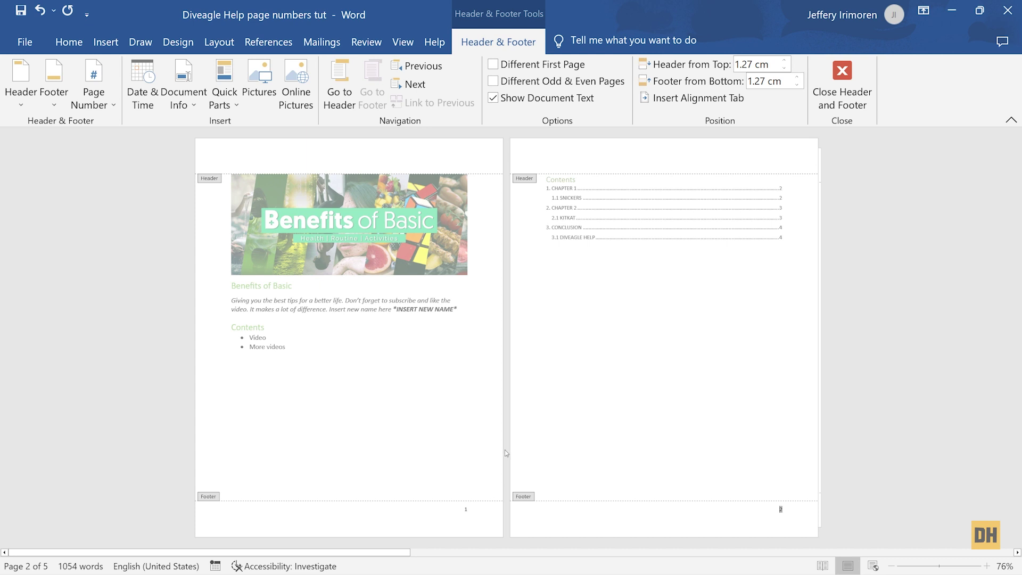
- Give the document a different first page footer and start the page numbering at 0
left_click(493, 65)
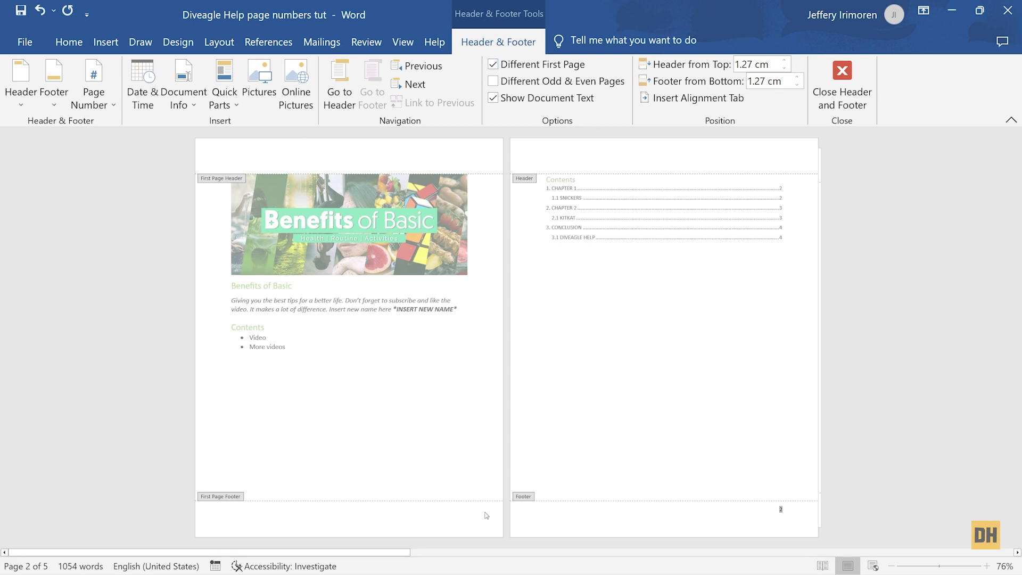
scroll(673, 480, "down", 2)
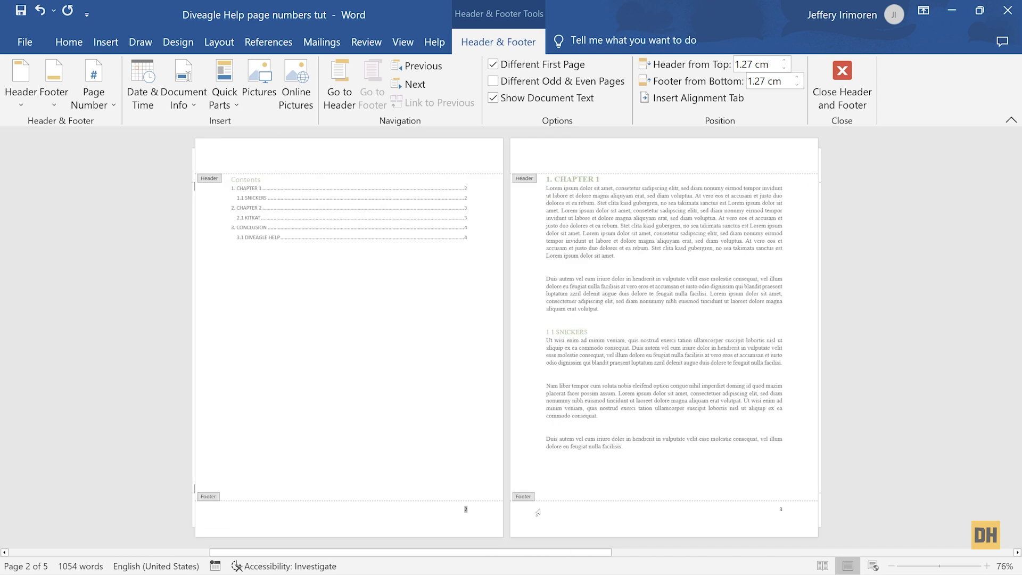
left_click(469, 511)
double_click(468, 511)
right_click(469, 511)
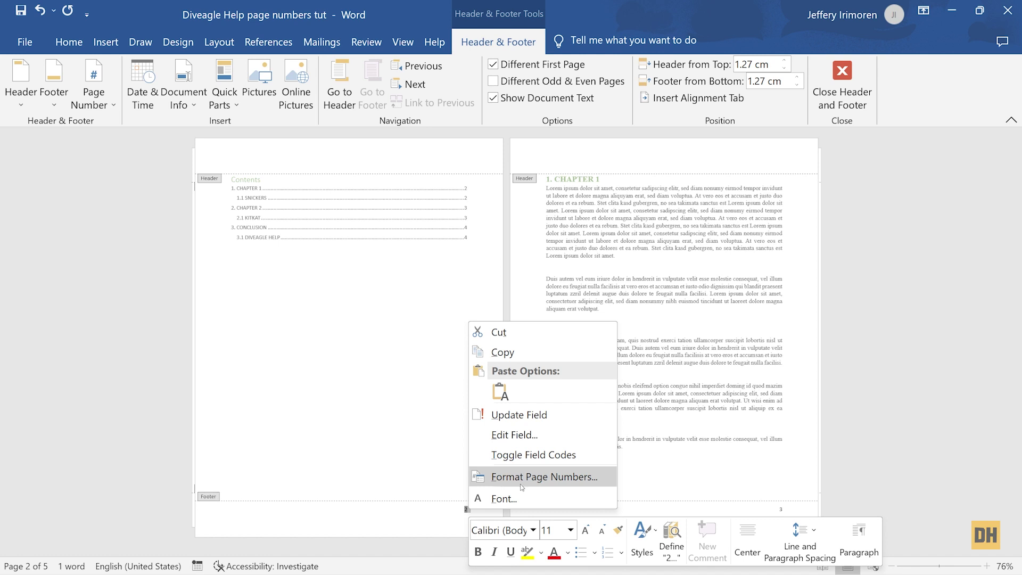
left_click(498, 477)
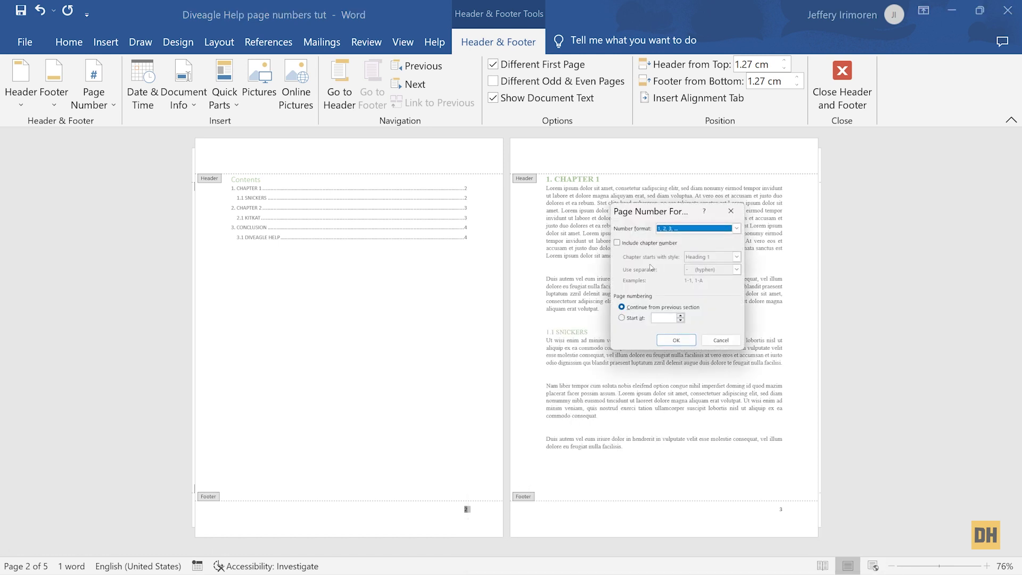
left_click(622, 319)
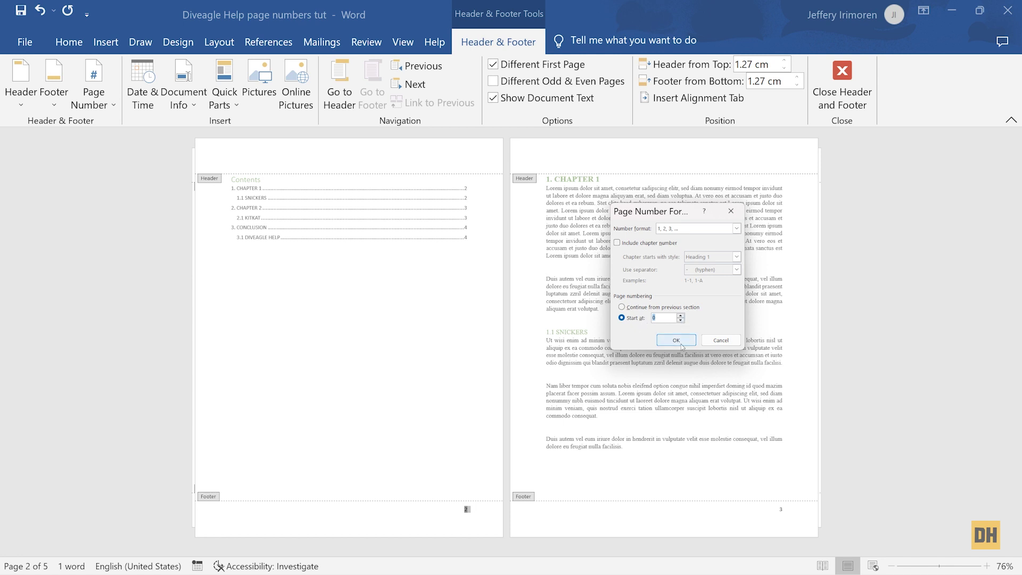
left_click(675, 340)
left_click(477, 511)
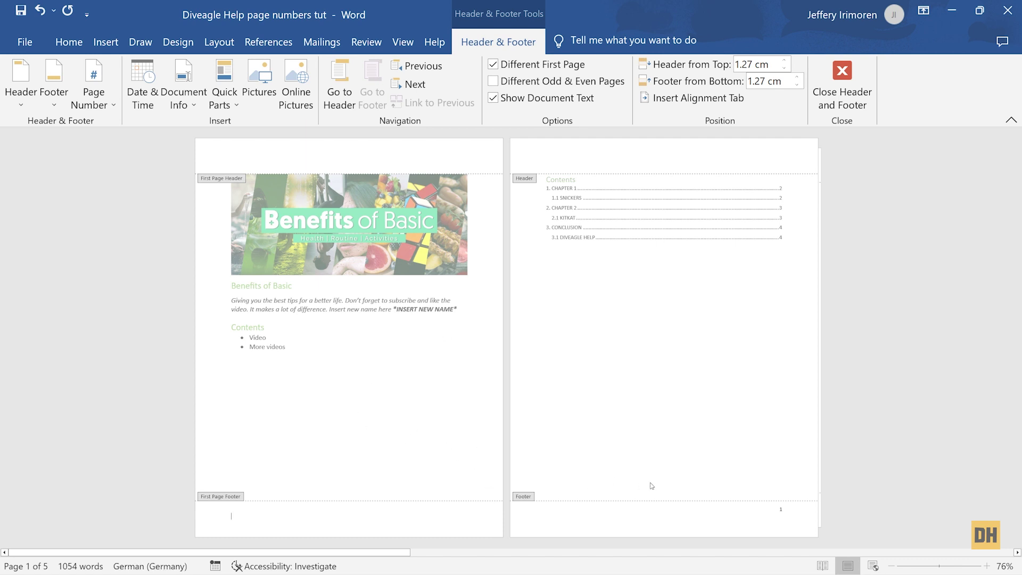
- Turn on different headers and footers for odd and even pages
left_click(783, 510)
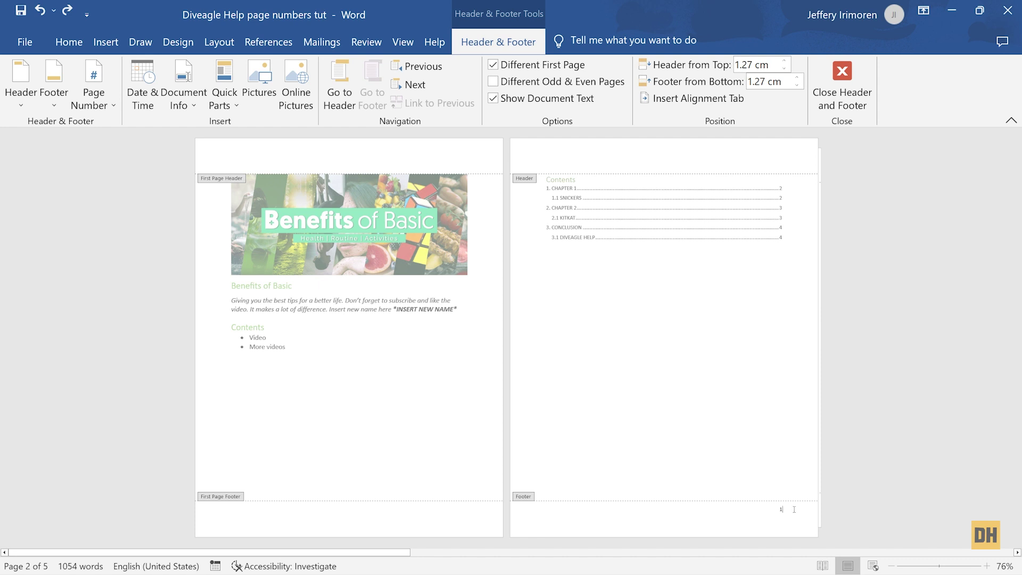
left_click(494, 86)
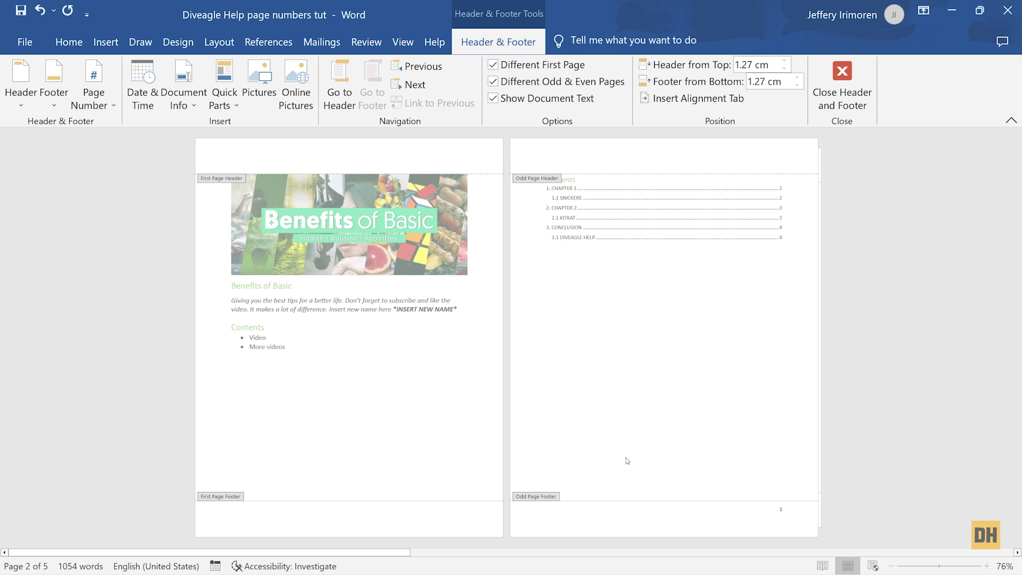
scroll(627, 461, "down", 3)
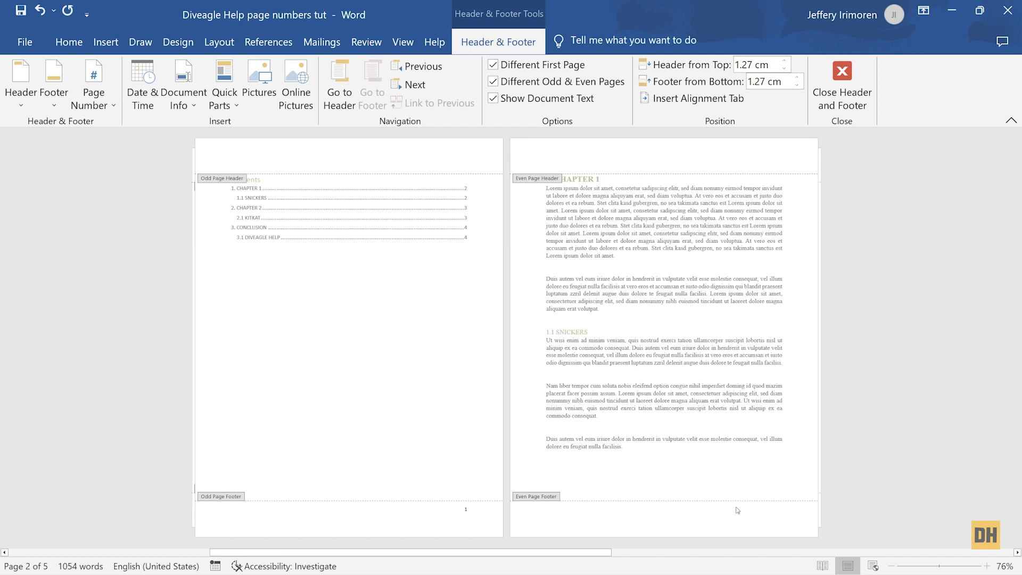
- Insert a Plain Number 1 page number at the bottom of the even pages and check the following pages' footers
left_click(553, 514)
left_click(96, 107)
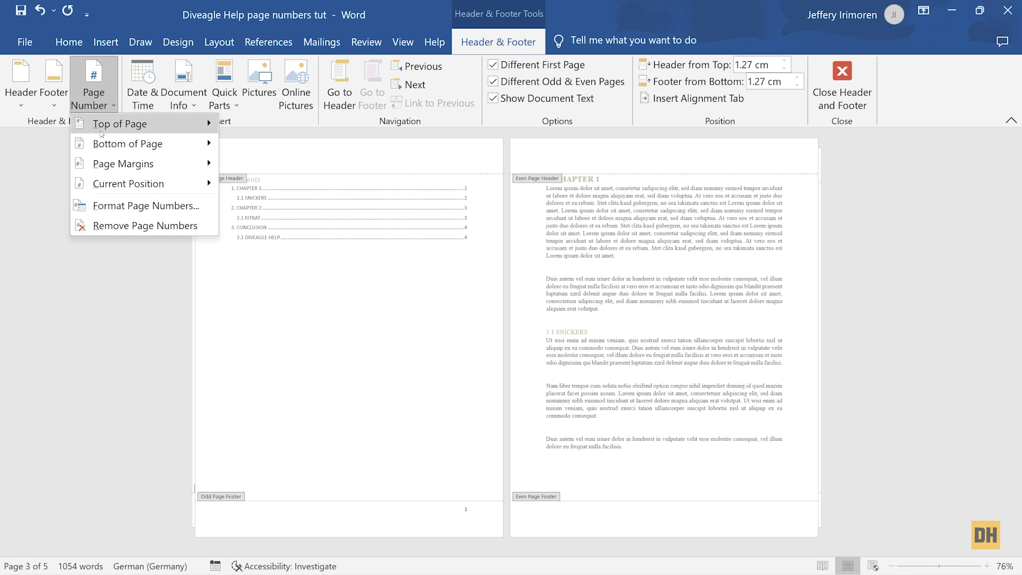
mouse_move(102, 146)
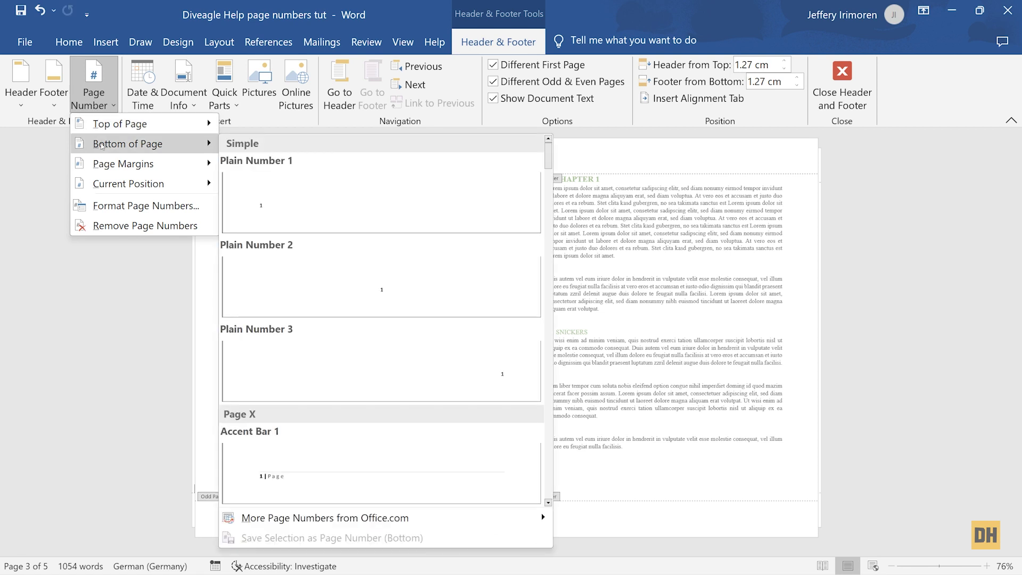
left_click(291, 210)
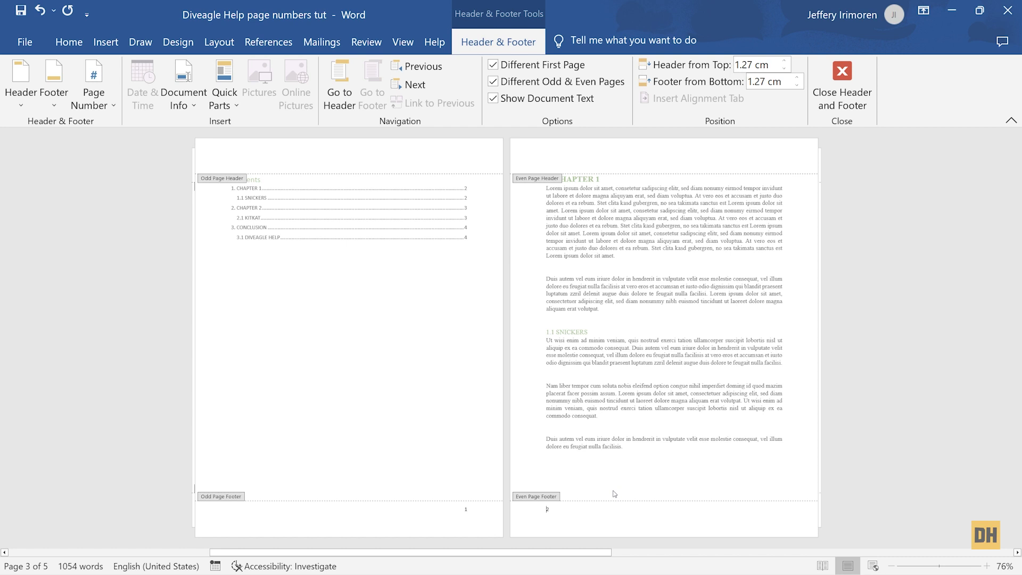
scroll(618, 494, "up", 1)
scroll(618, 494, "down", 2)
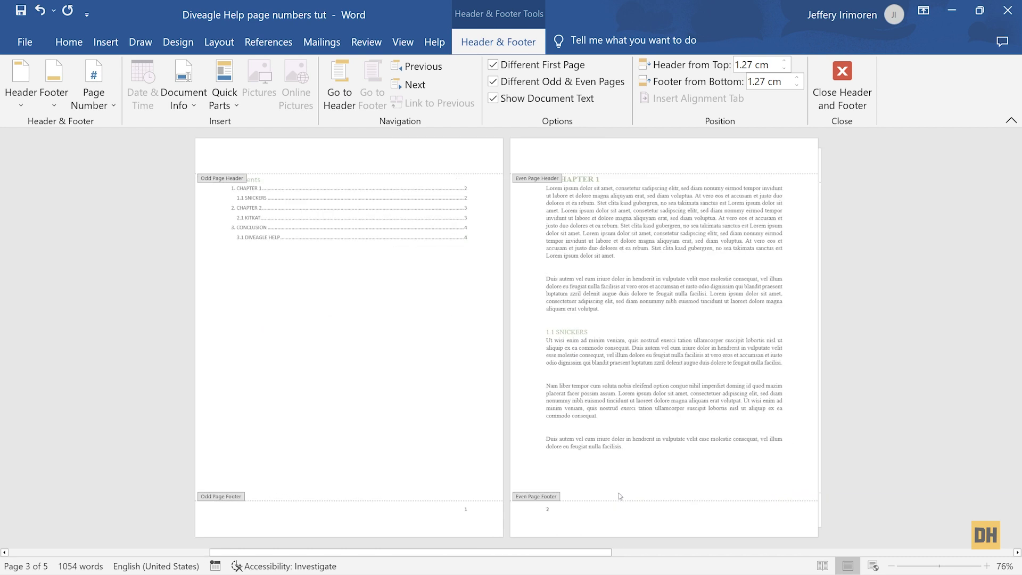
scroll(618, 493, "down", 1)
left_click(547, 512)
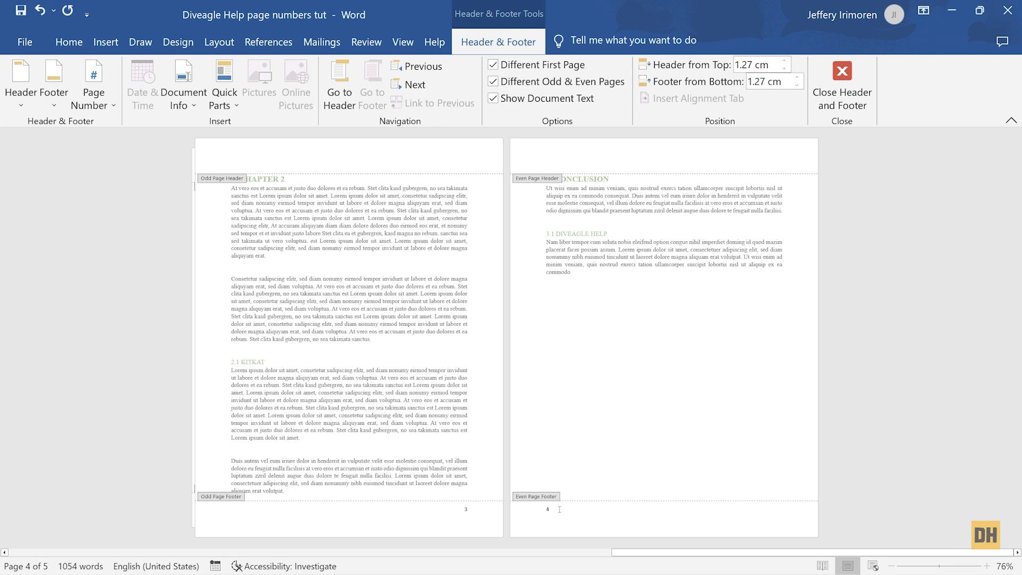
- Turn off the different first page and different odd and even pages options
key("ctrl+Home")
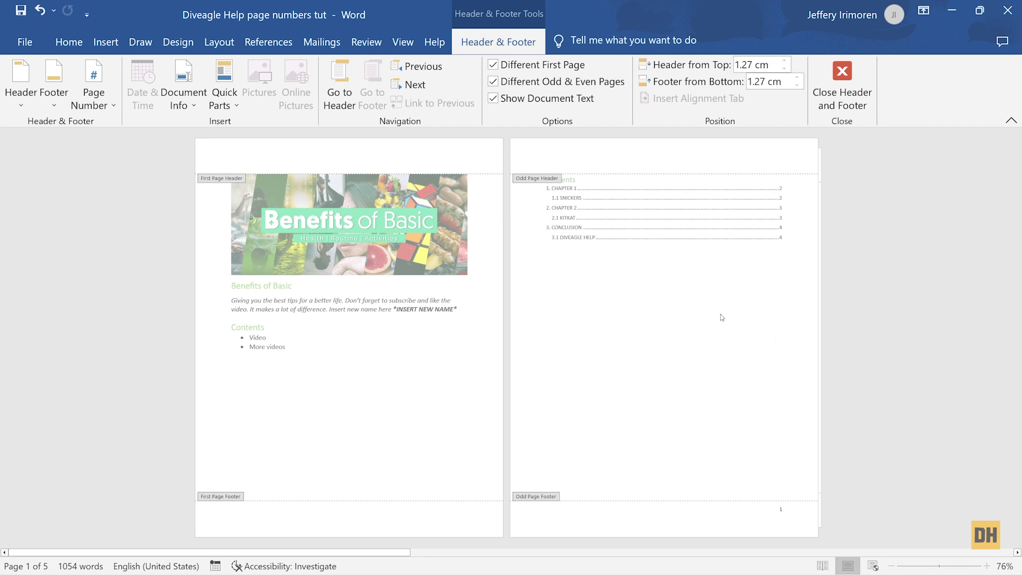
left_click(493, 65)
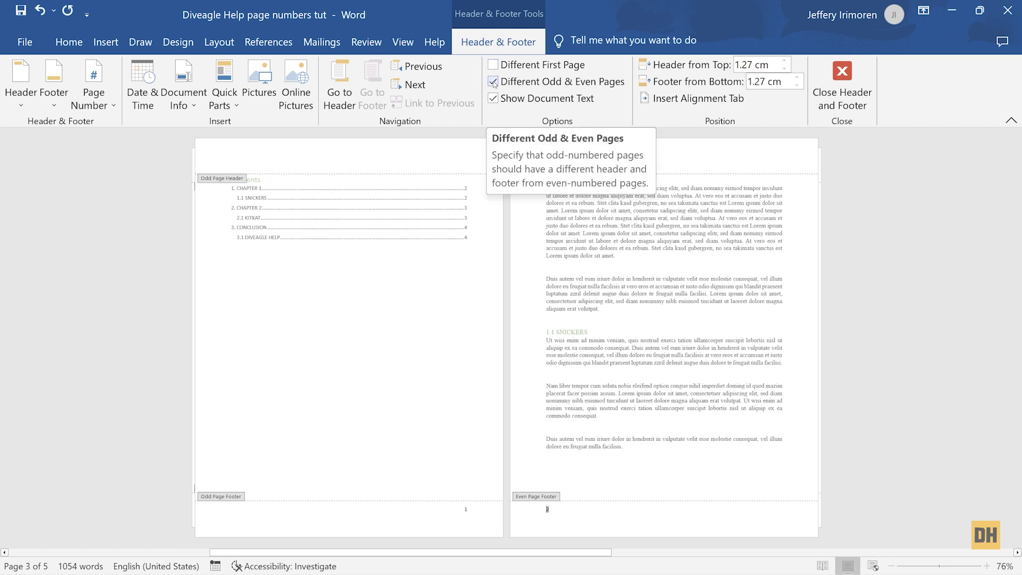
left_click(493, 82)
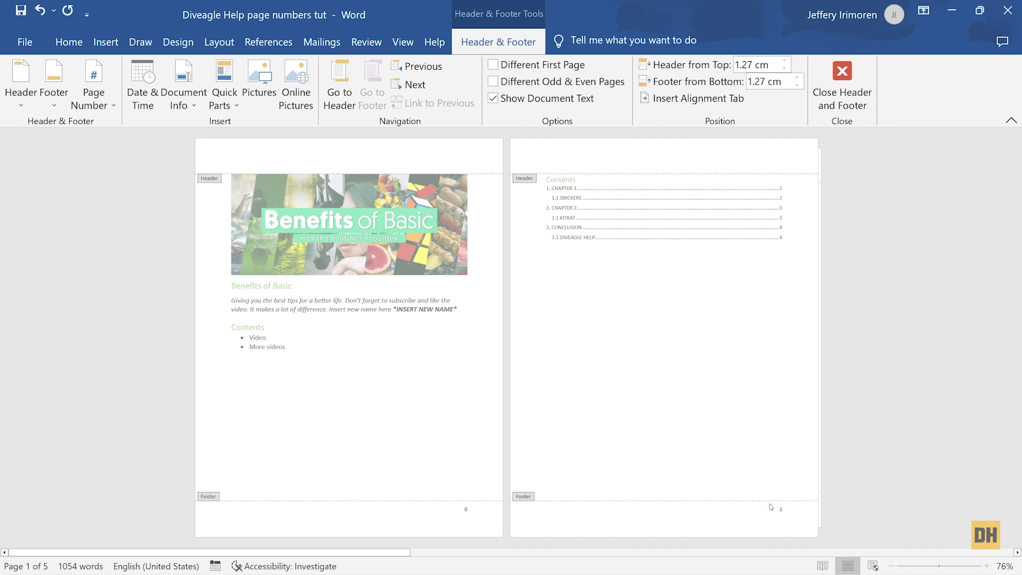
- Delete the page number from the second page's footer, check the remaining pages' footers and leave footer editing
left_click(787, 510)
left_click(104, 90)
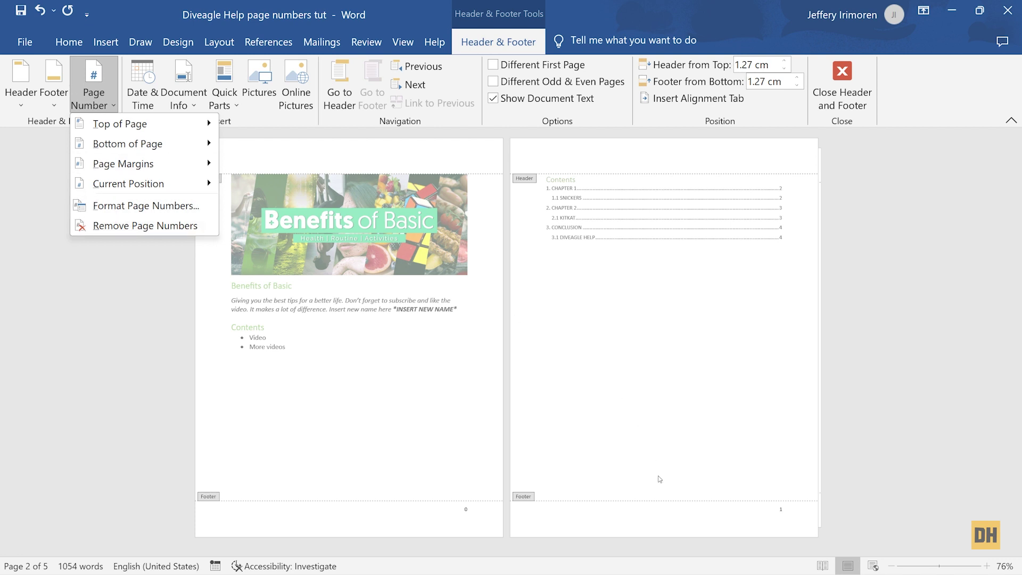
left_click(781, 509)
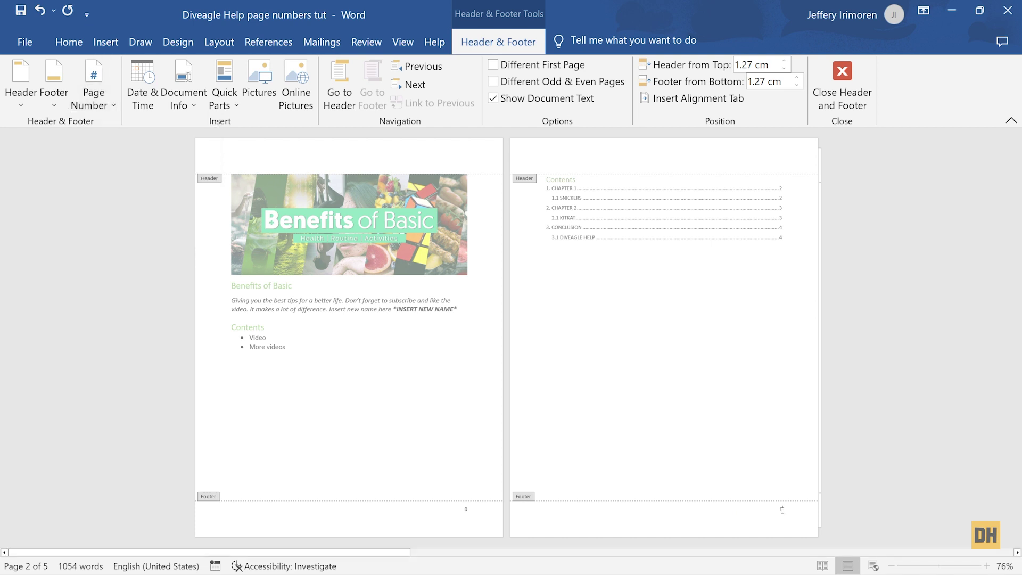
double_click(781, 509)
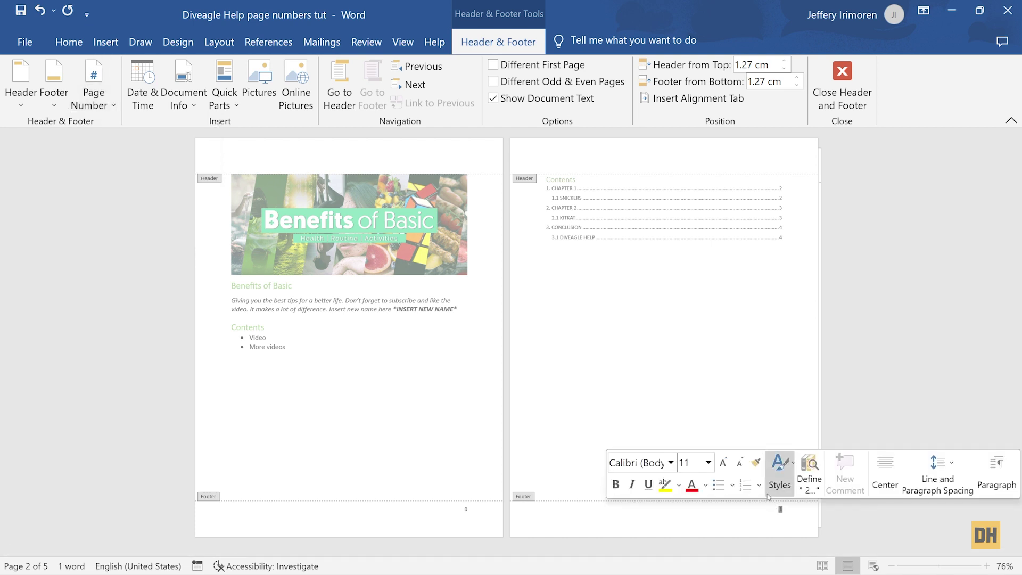
key("Delete")
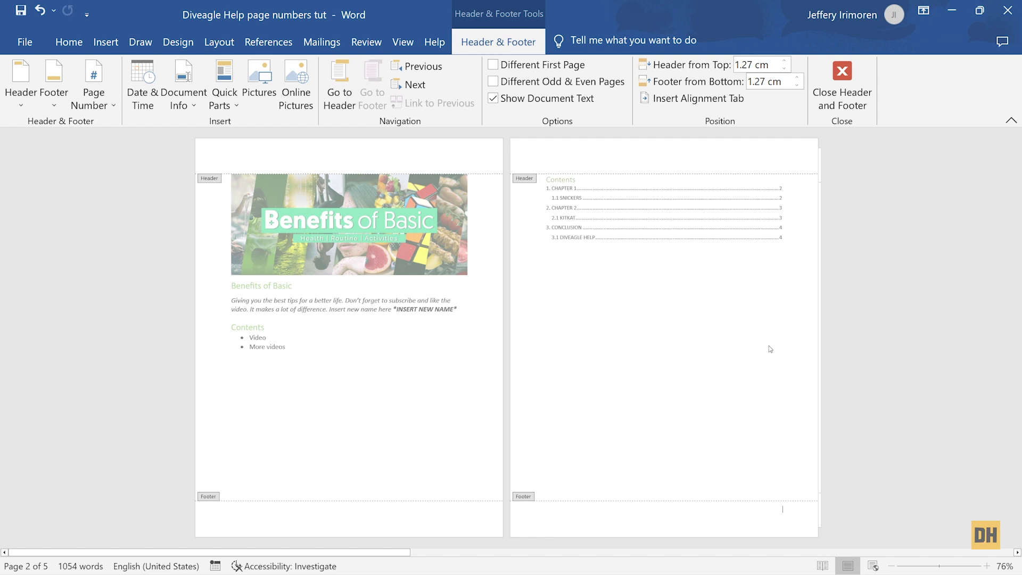
scroll(681, 467, "down", 2)
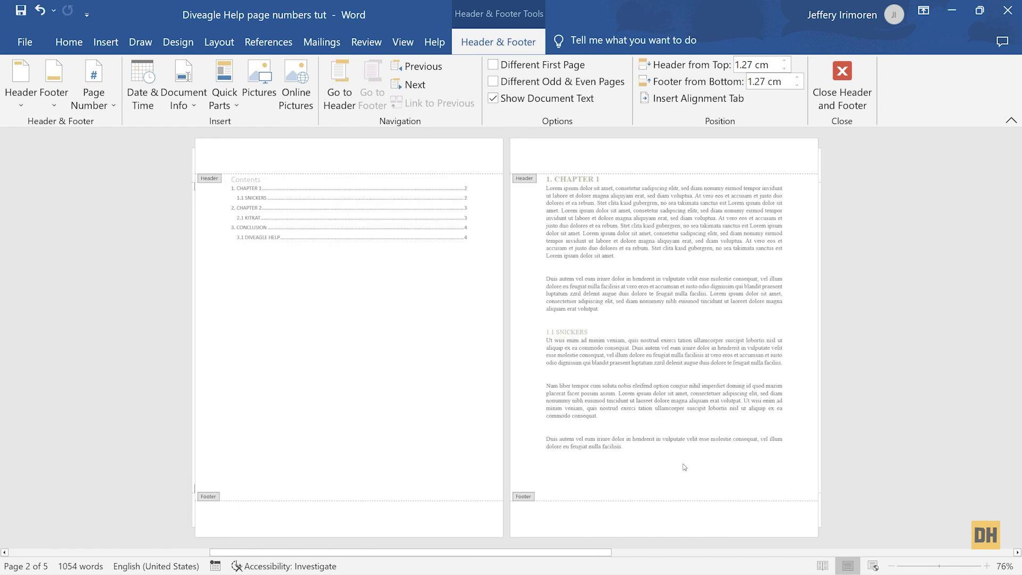
scroll(684, 463, "down", 1)
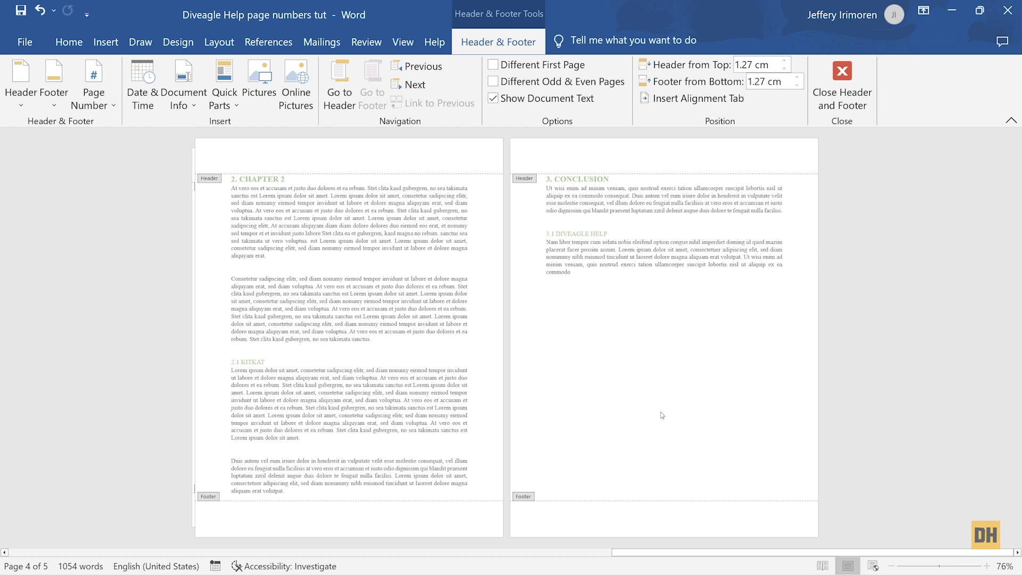
scroll(661, 409, "up", 3)
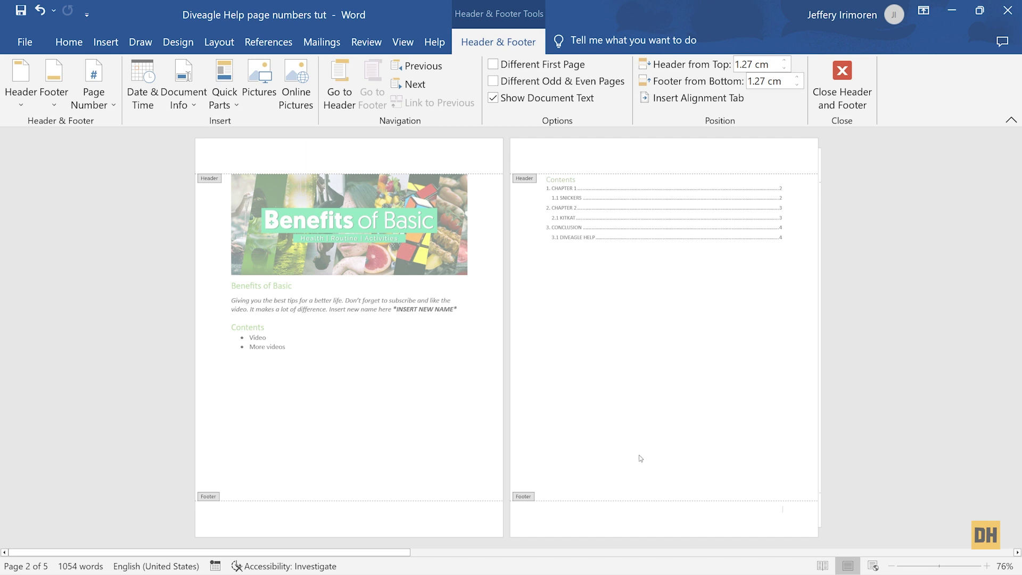
scroll(659, 415, "down", 1)
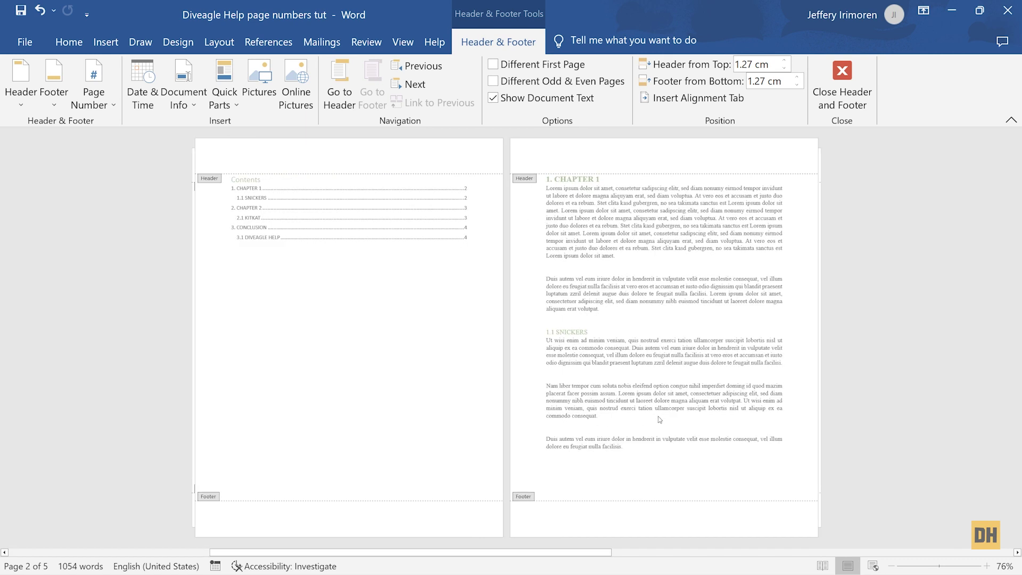
key("Escape")
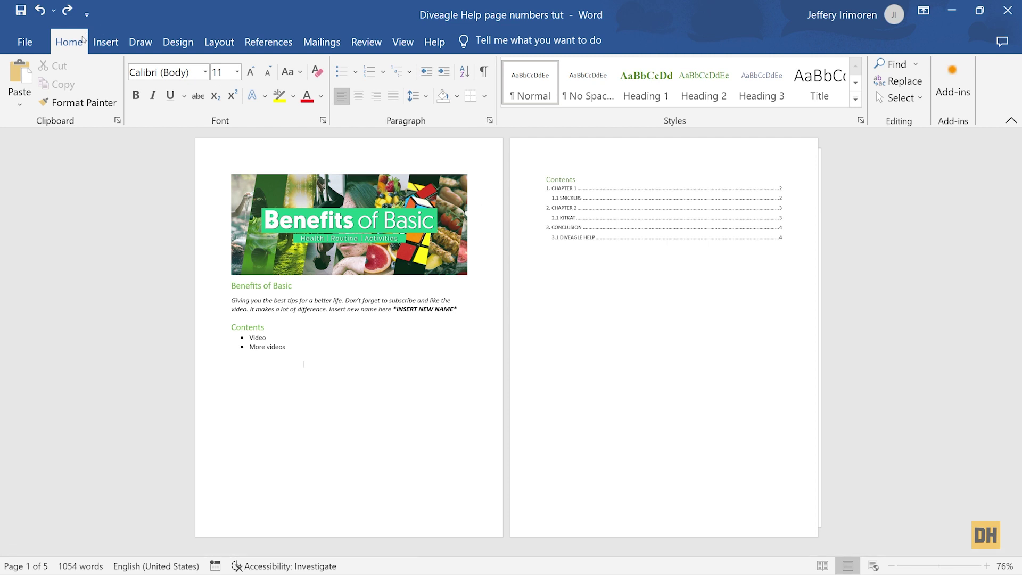
- Show the formatting marks and delete the page breaks after the cover page text and after the table of contents
left_click(488, 74)
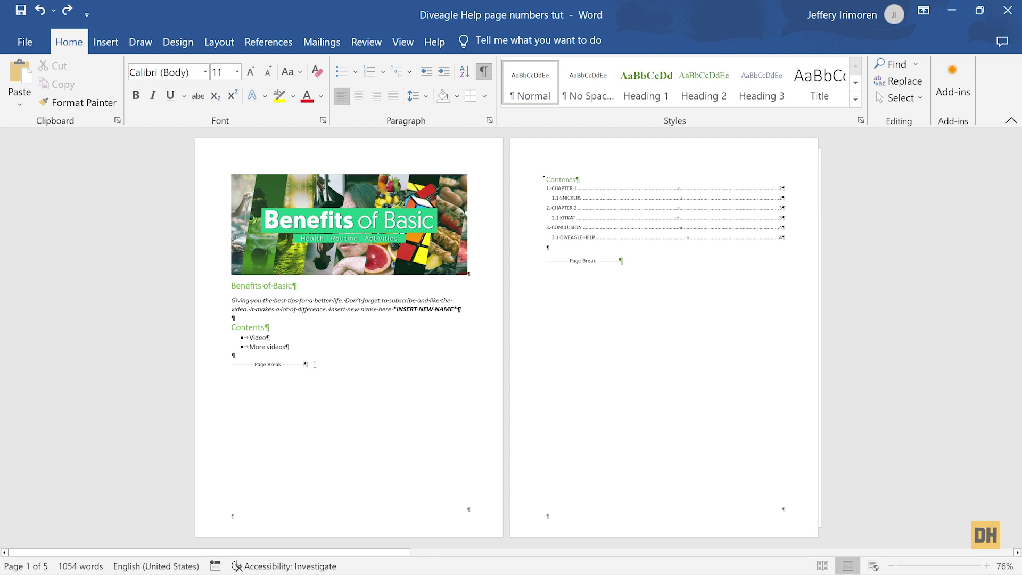
left_click(244, 367)
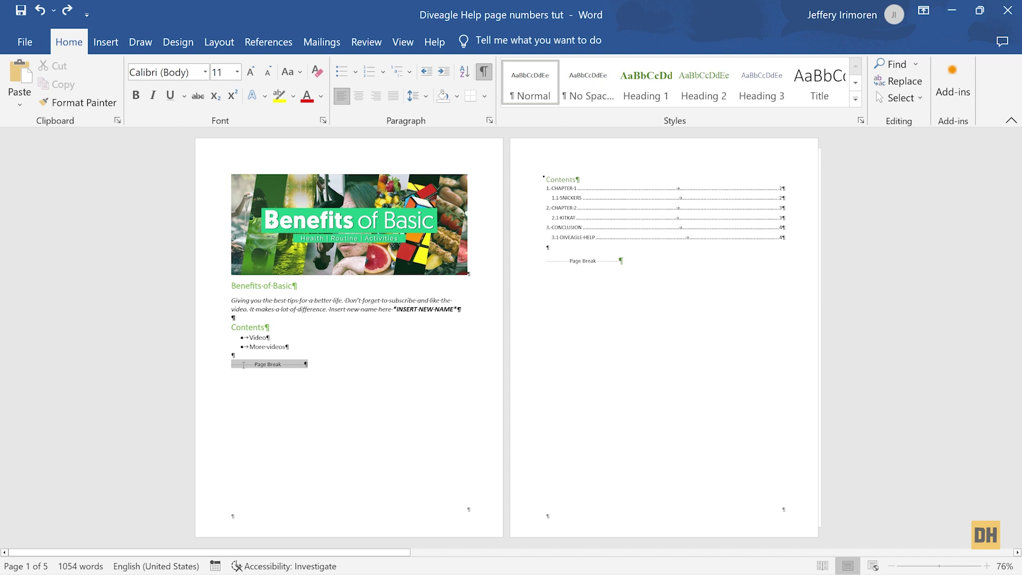
key("Delete")
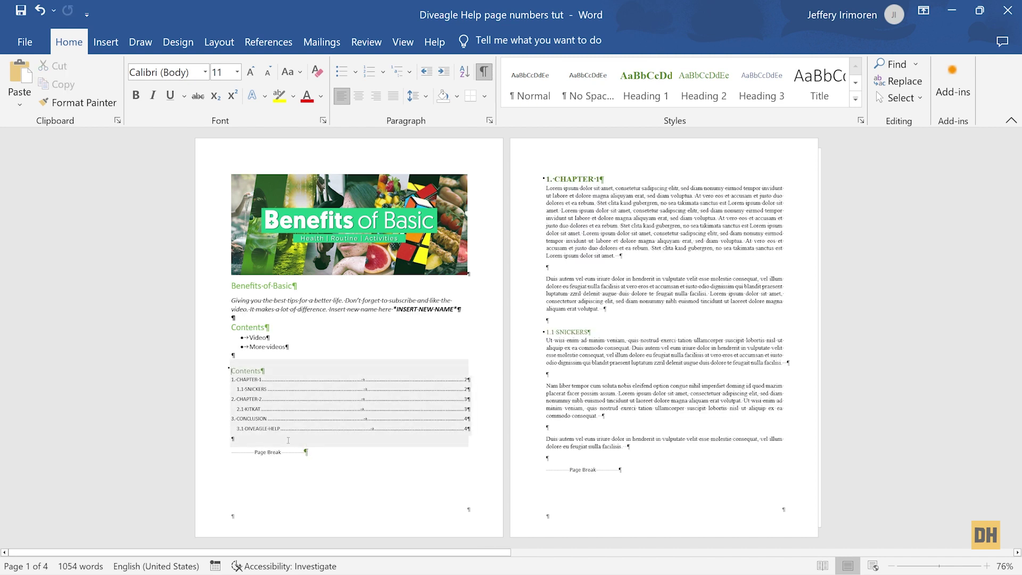
left_click(260, 453)
key("Delete")
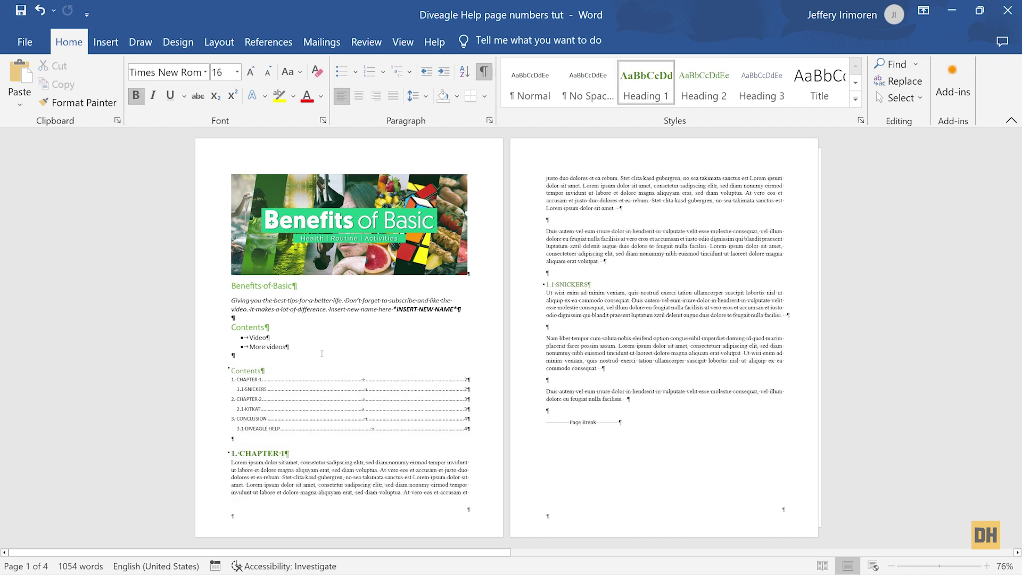
- Insert a Next Page section break on the empty line below the "More videos" bullet on the cover page
left_click(253, 357)
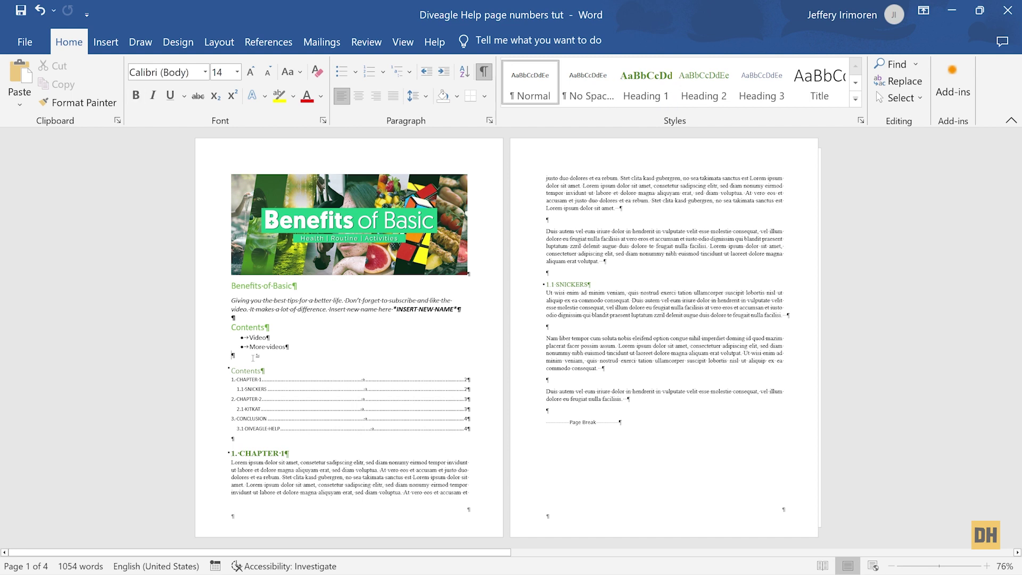
left_click(210, 52)
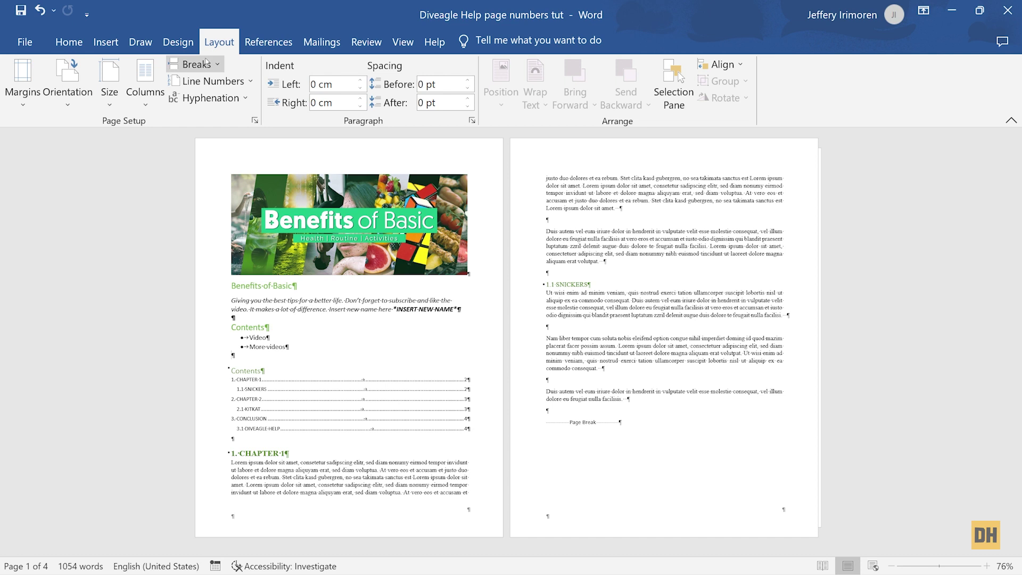
left_click(204, 65)
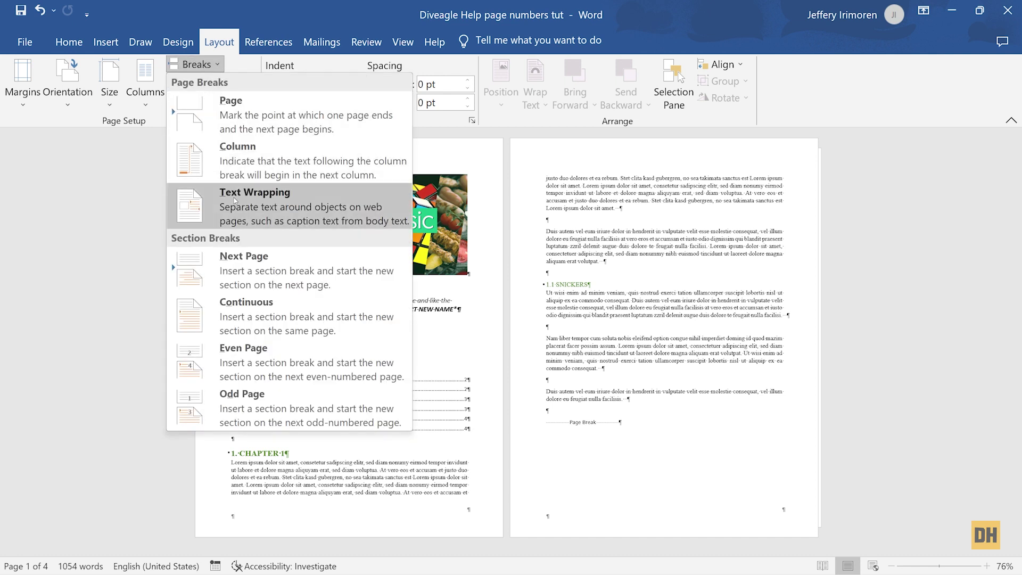
left_click(240, 272)
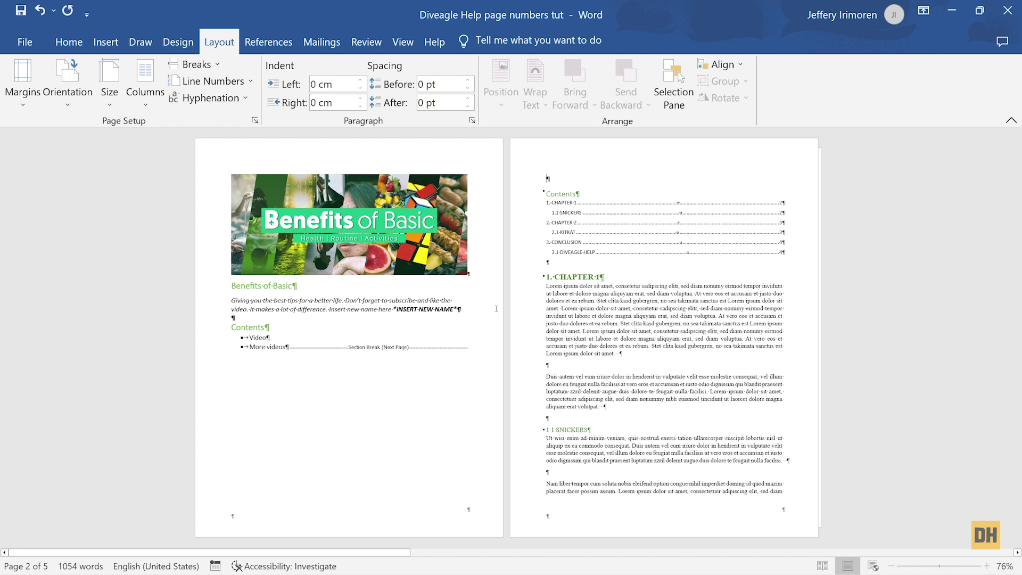
- Insert a Next Page section break directly before the "1. CHAPTER 1" heading
left_click(546, 277)
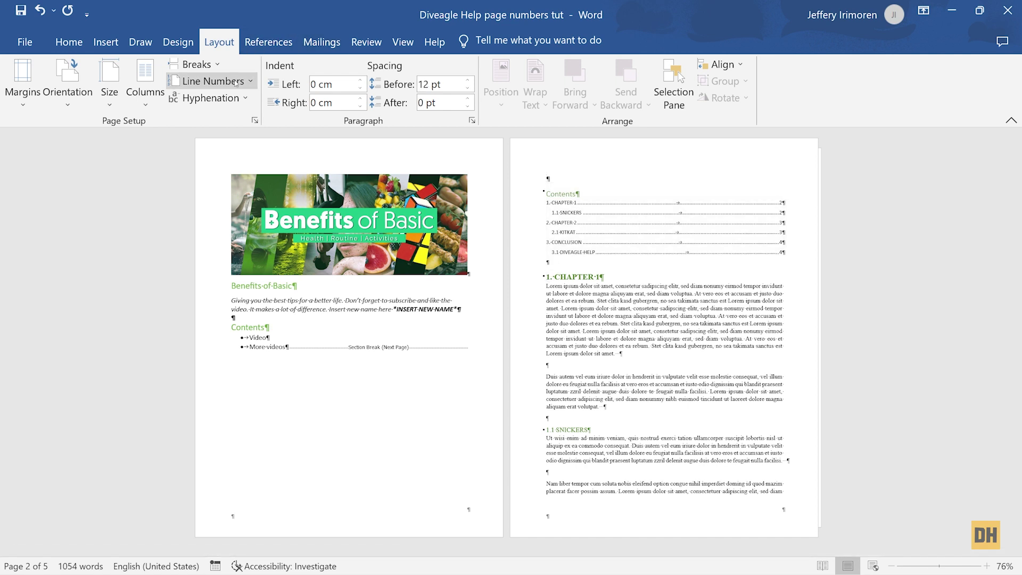
left_click(197, 64)
left_click(259, 256)
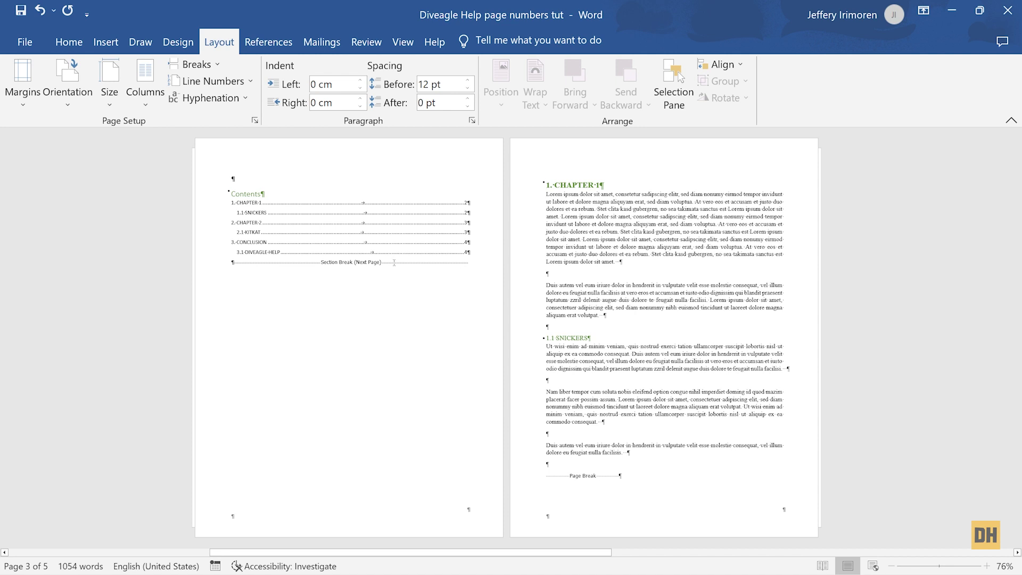
- Try deleting the section break below the table of contents, and undo the deletion
left_click(234, 264)
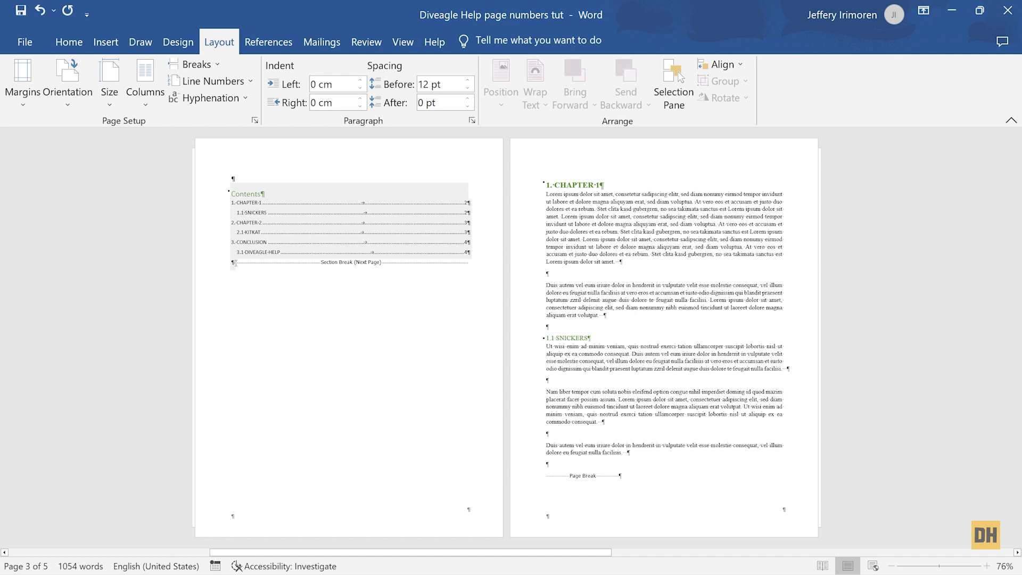
left_click(241, 268)
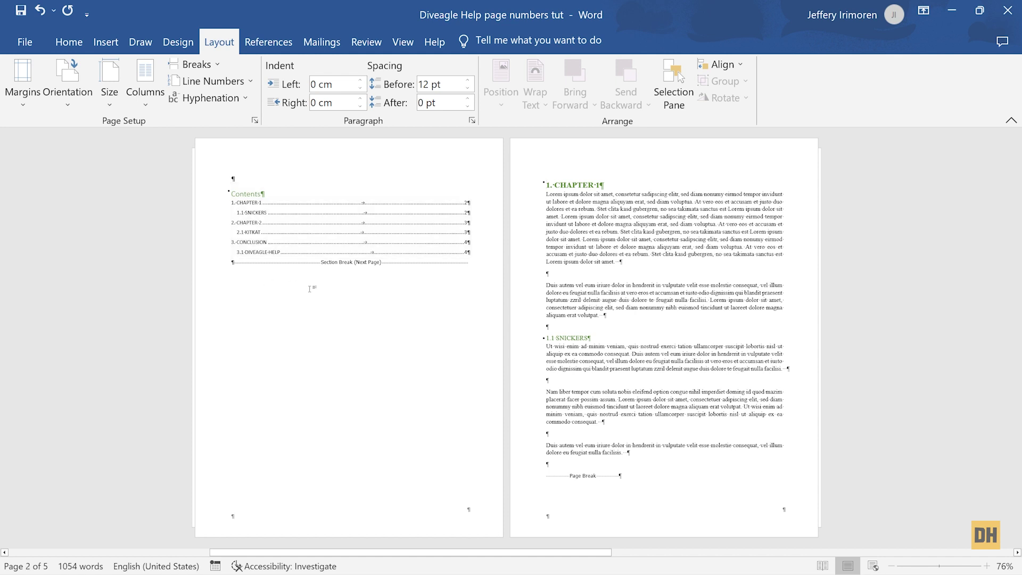
key("Delete")
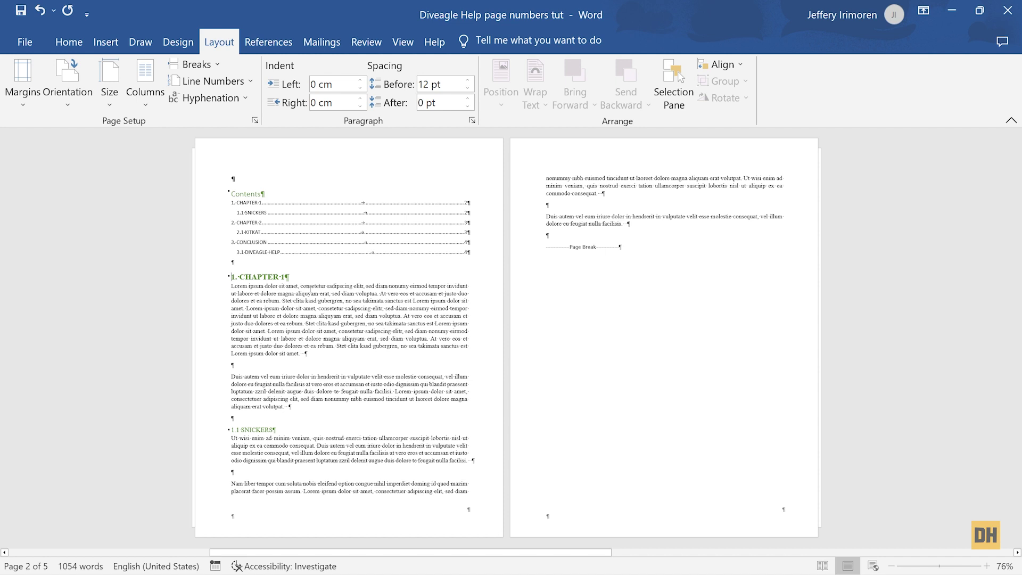
key("Up")
key("Down")
key("Up")
key("Down")
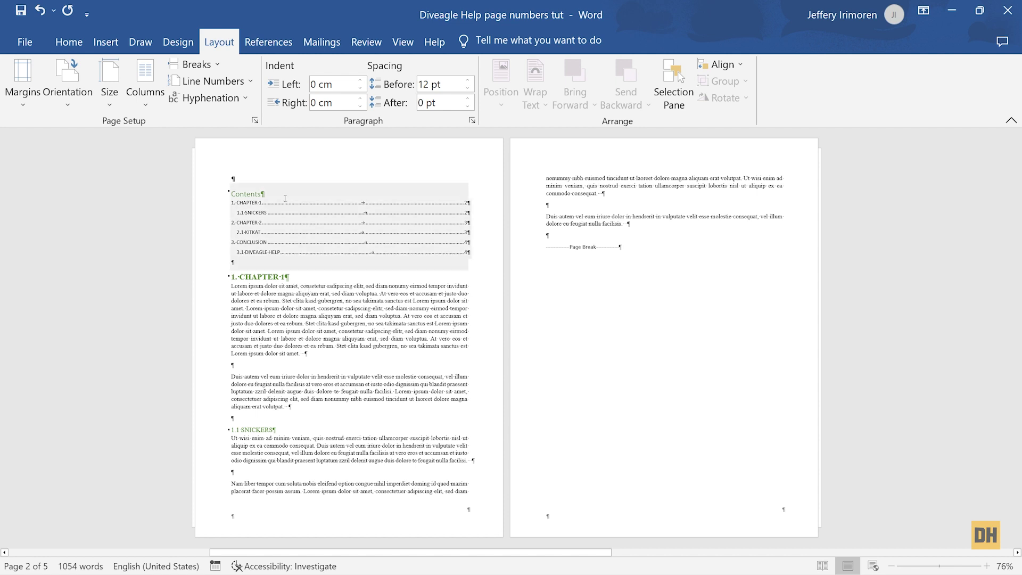
left_click(42, 11)
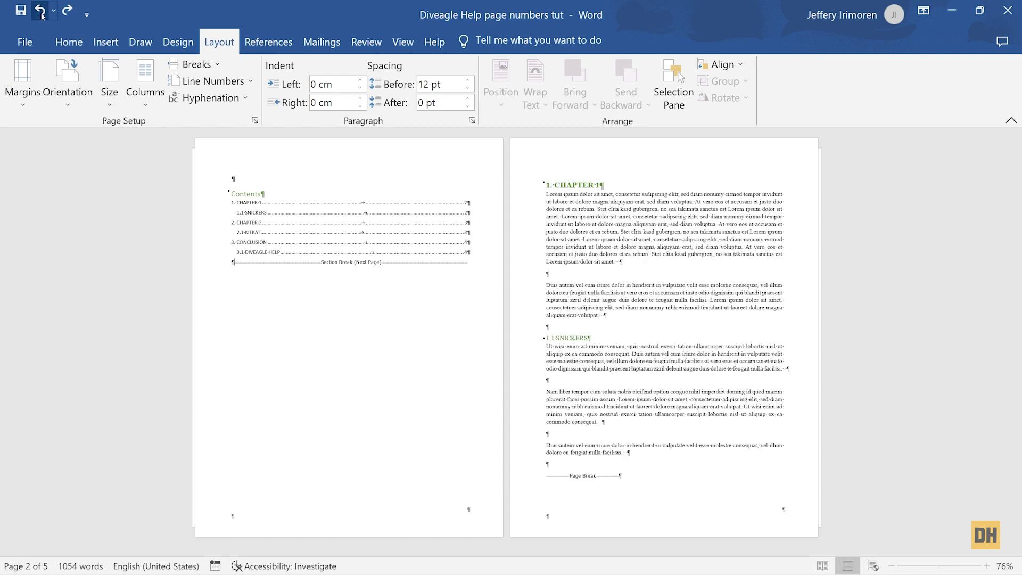
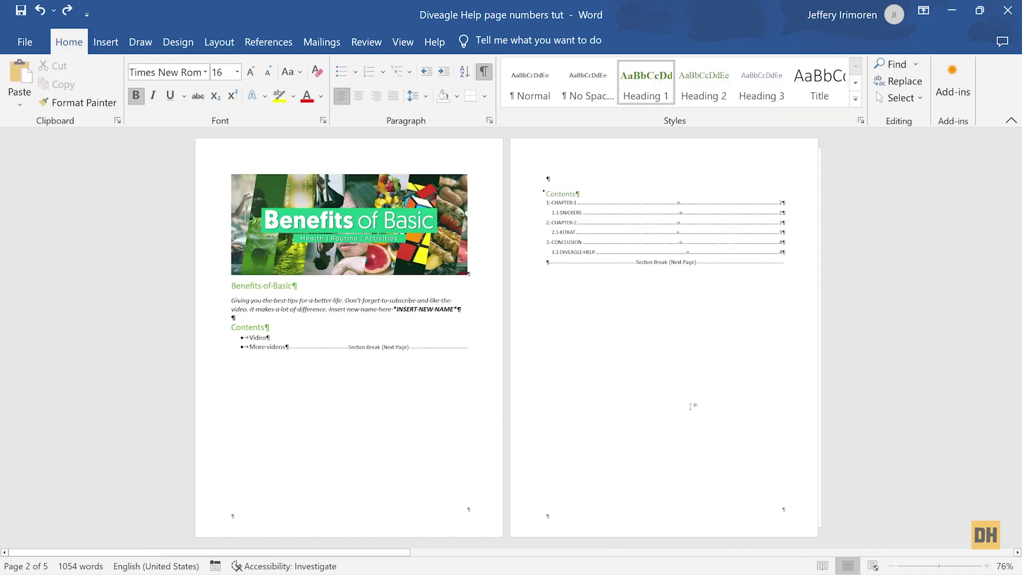
- Open the contents page's header and check the section labels in the headers and footers across the pages
double_click(651, 166)
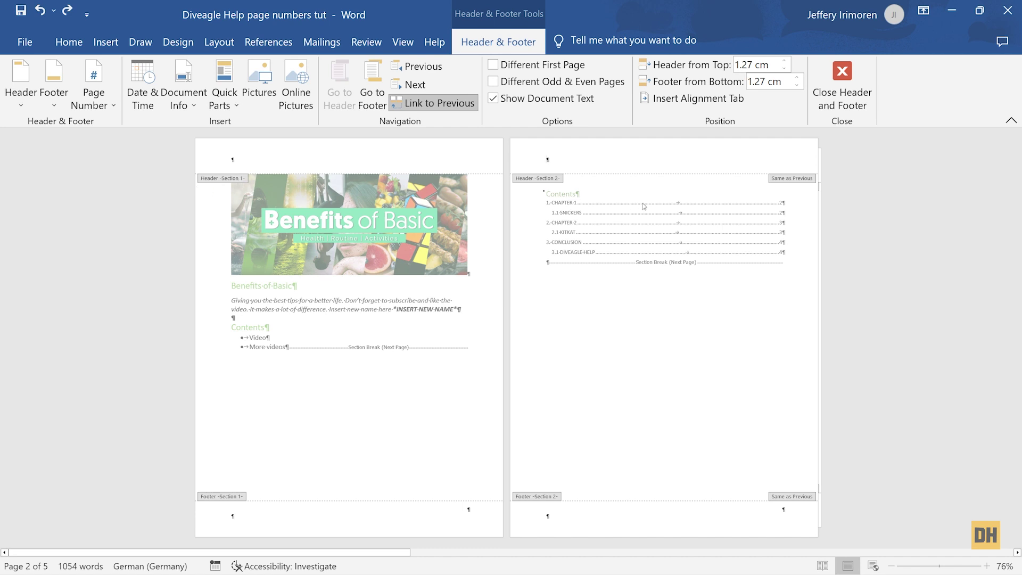
scroll(609, 338, "down", 1)
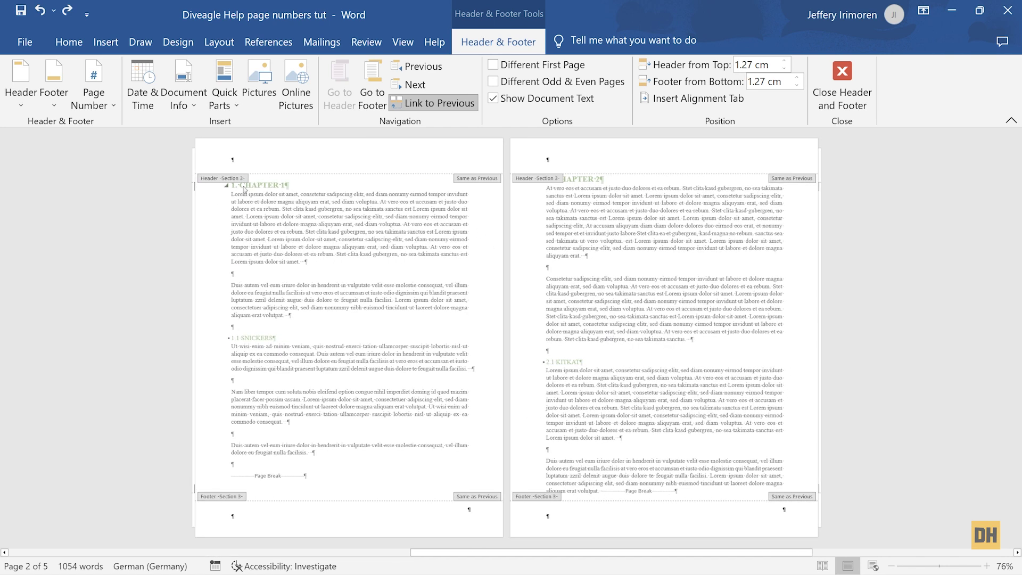
scroll(494, 261, "up", 2)
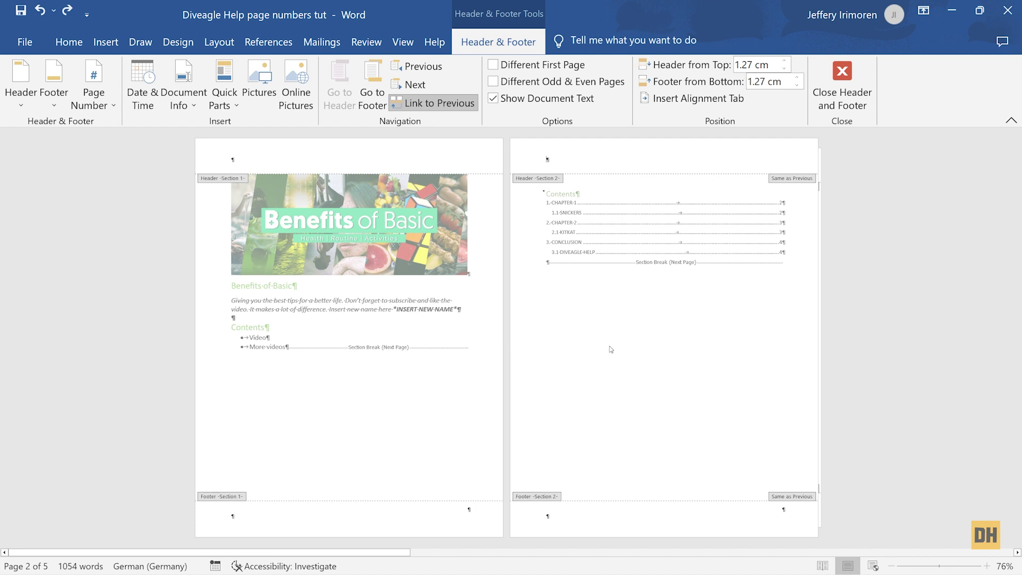
- Hide the formatting marks and return to the document body
left_click(68, 41)
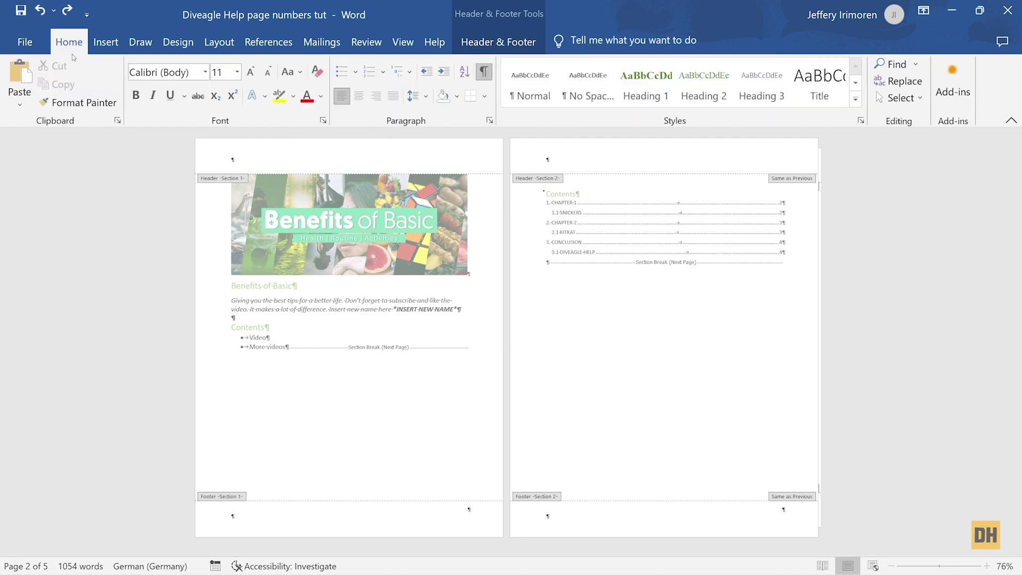
left_click(490, 73)
double_click(613, 371)
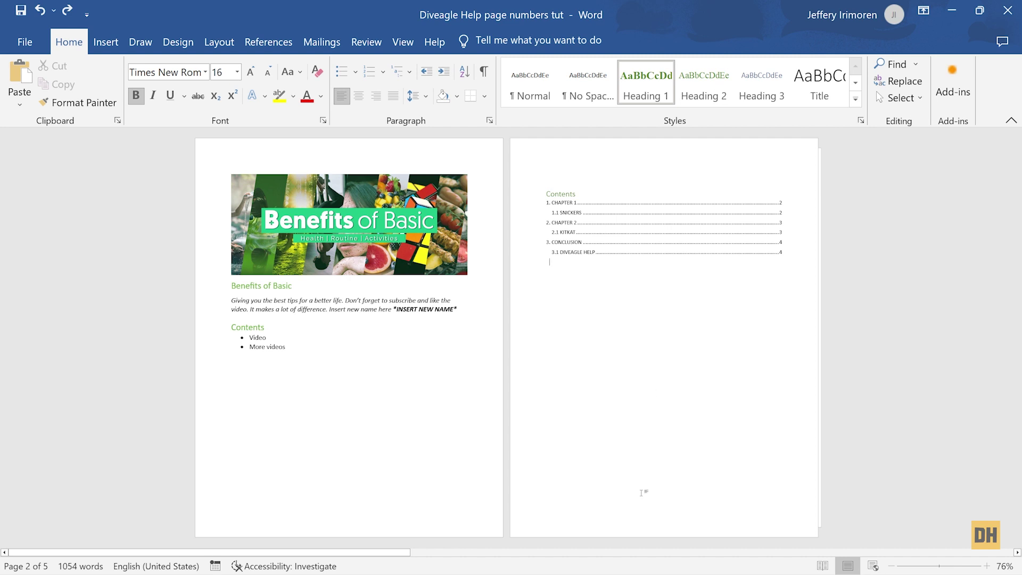
- Unlink the section 2 footer and the section 3 footer from their previous sections
double_click(653, 522)
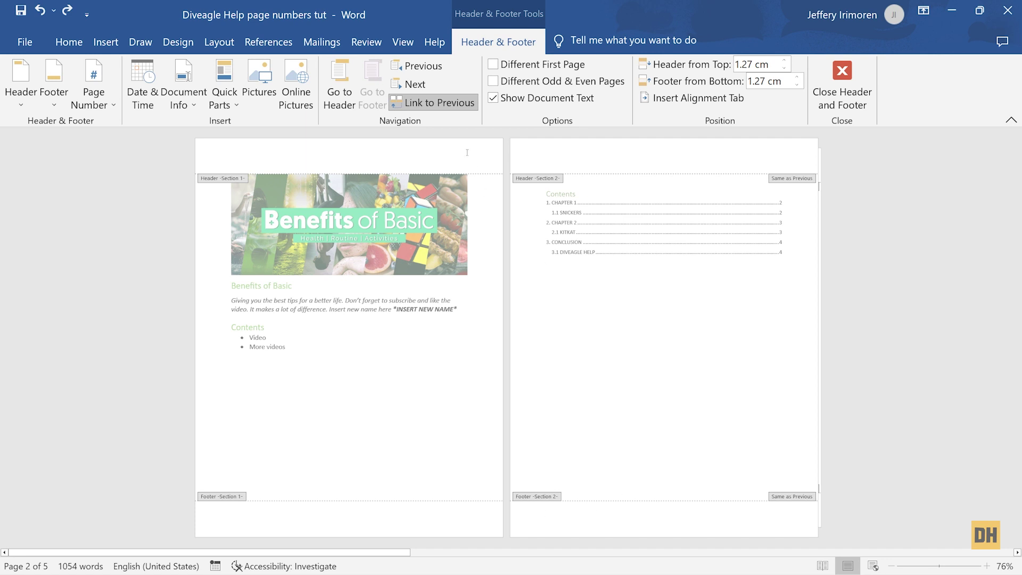
left_click(445, 103)
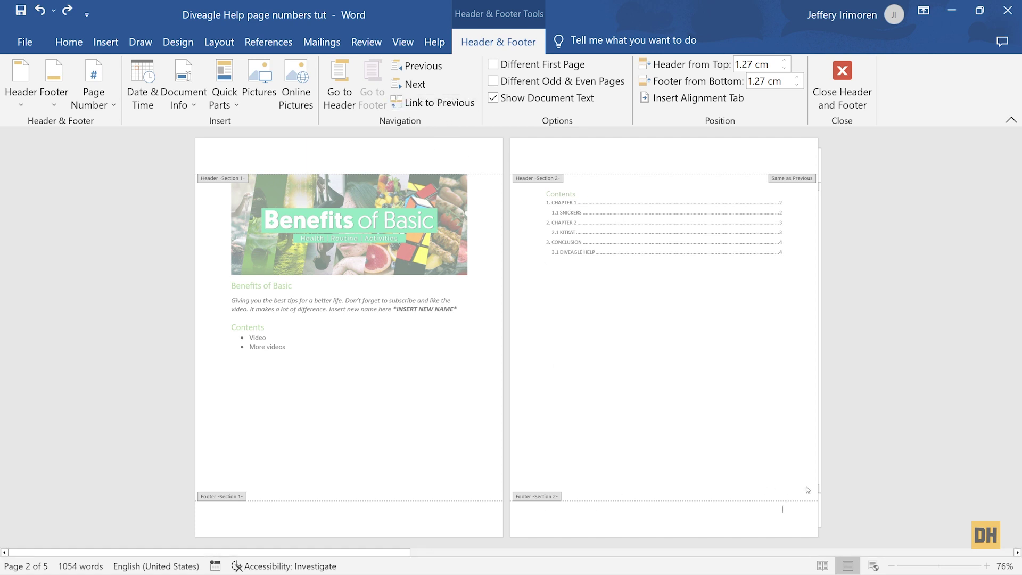
scroll(670, 420, "down", 1)
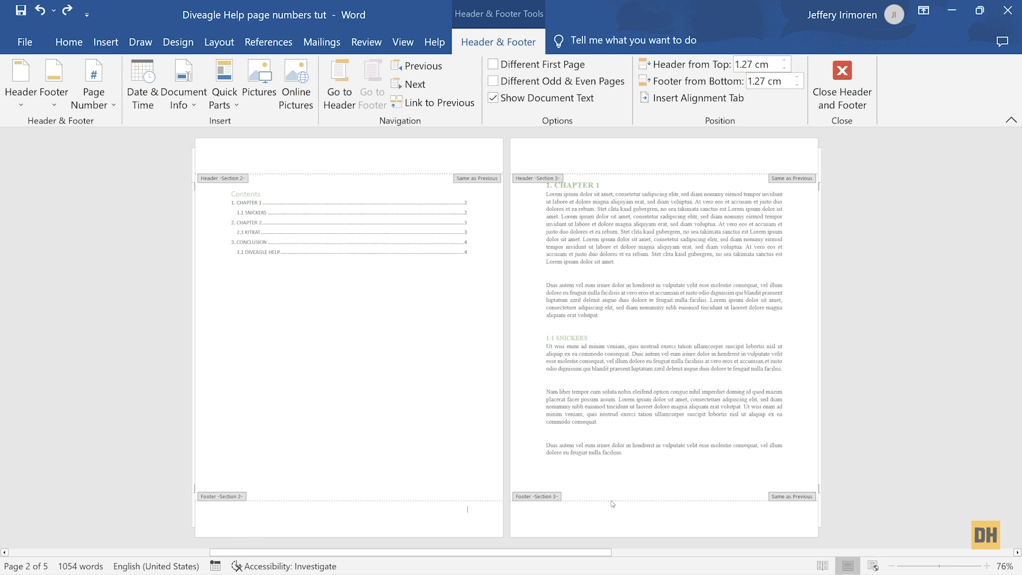
left_click(653, 511)
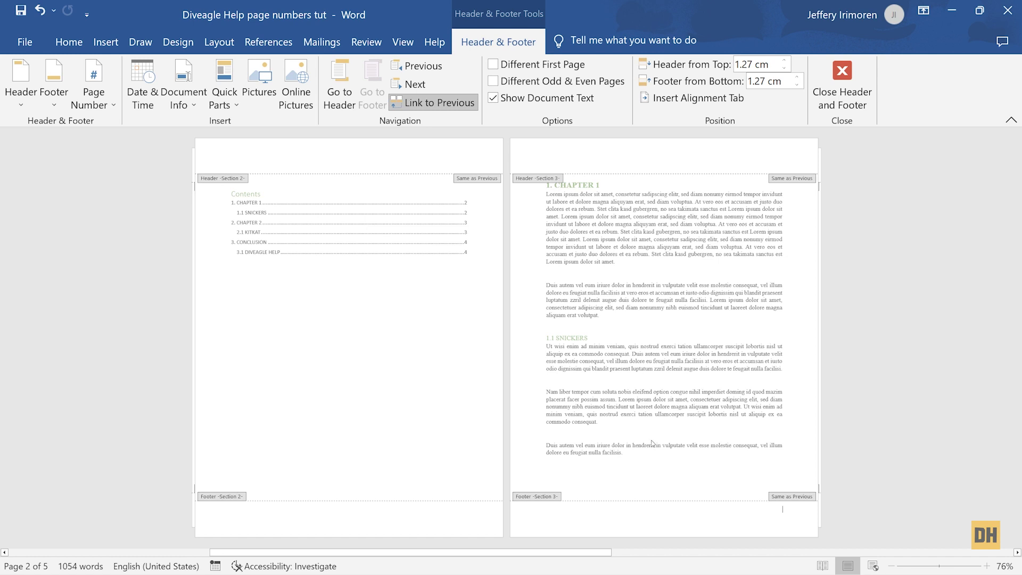
left_click(427, 105)
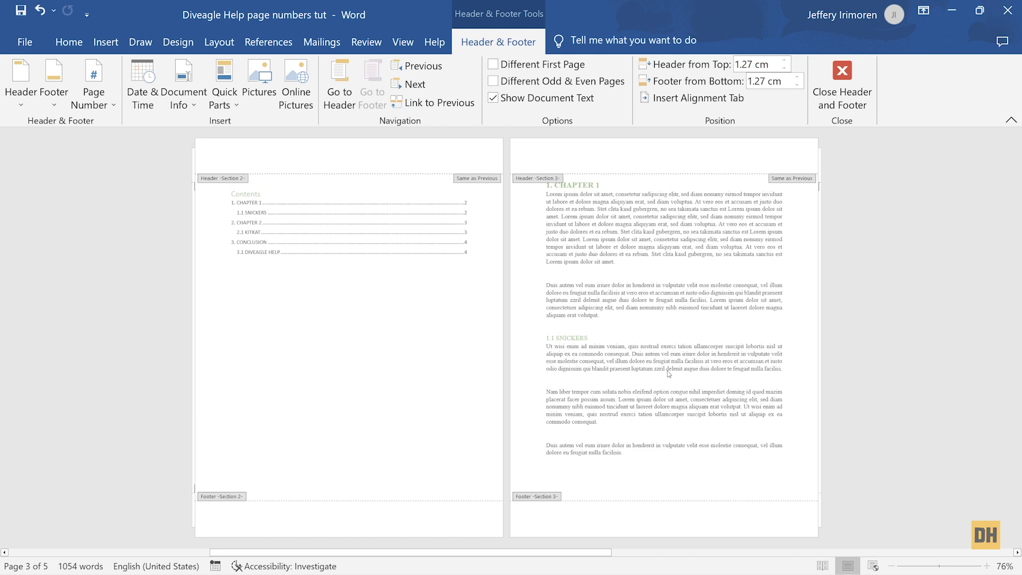
- Insert a Plain Number 2 page number at the bottom of the contents page in the section 2 footer
scroll(656, 397, "up", 3)
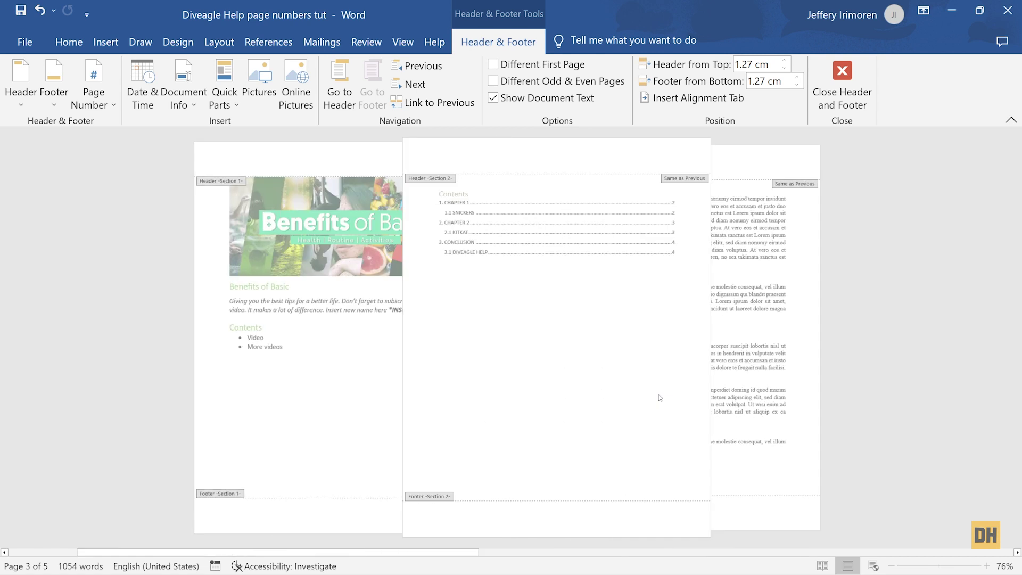
left_click(674, 513)
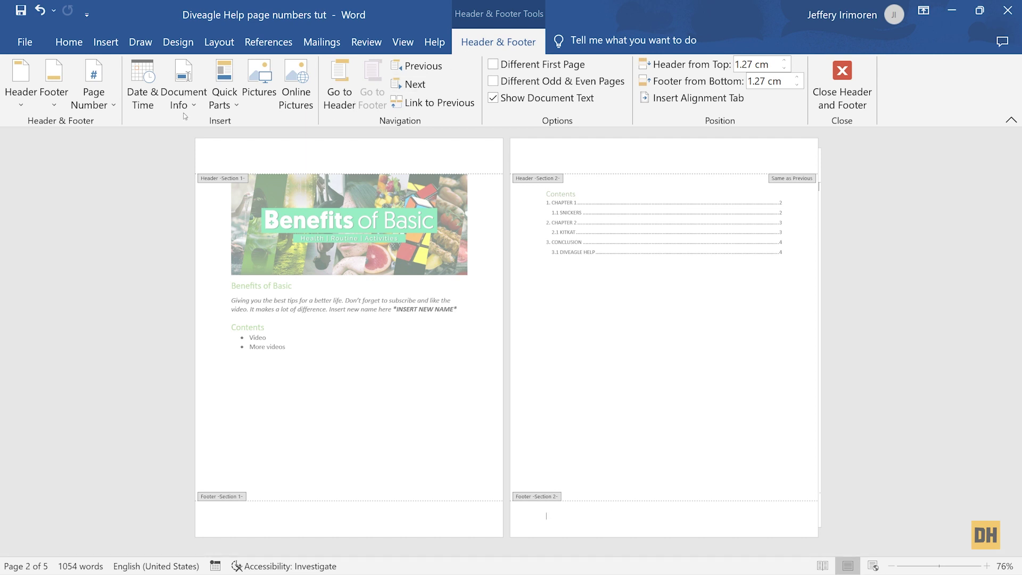
left_click(111, 107)
mouse_move(115, 144)
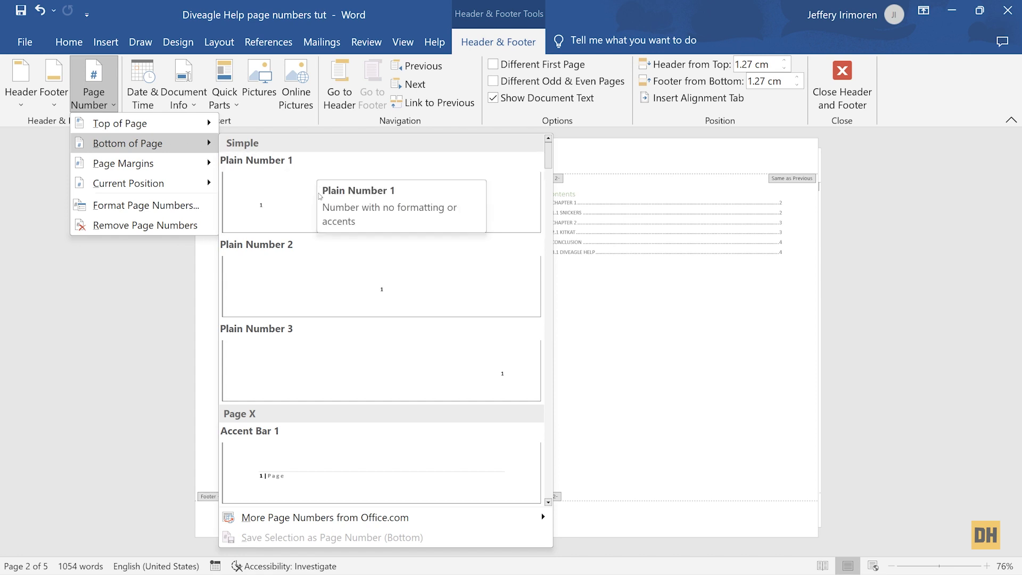
left_click(319, 278)
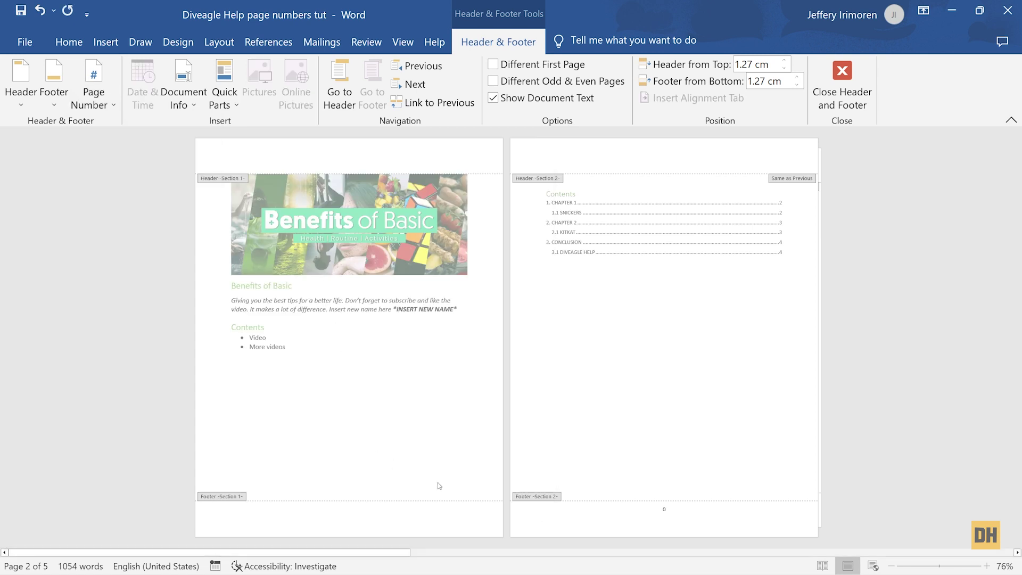
- Format the contents page number in the section 2 footer as i, ii, iii, with the numbering starting at 1
double_click(664, 509)
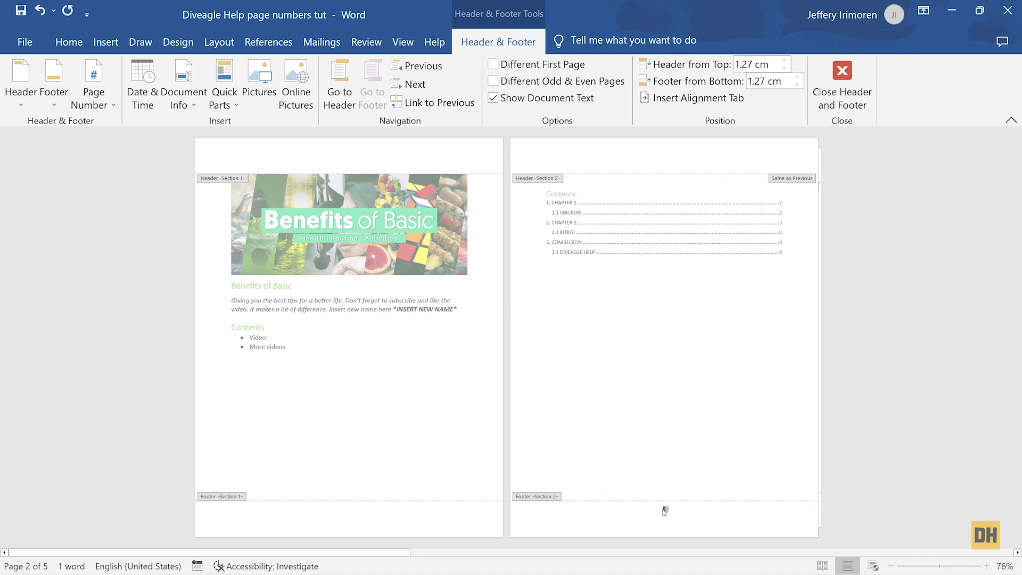
right_click(664, 510)
left_click(706, 481)
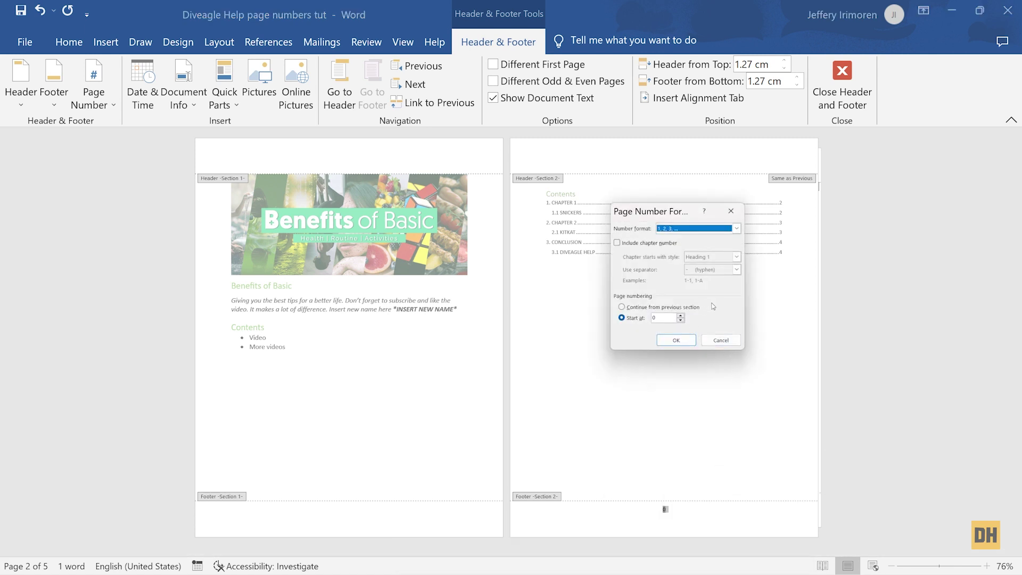
left_click(737, 228)
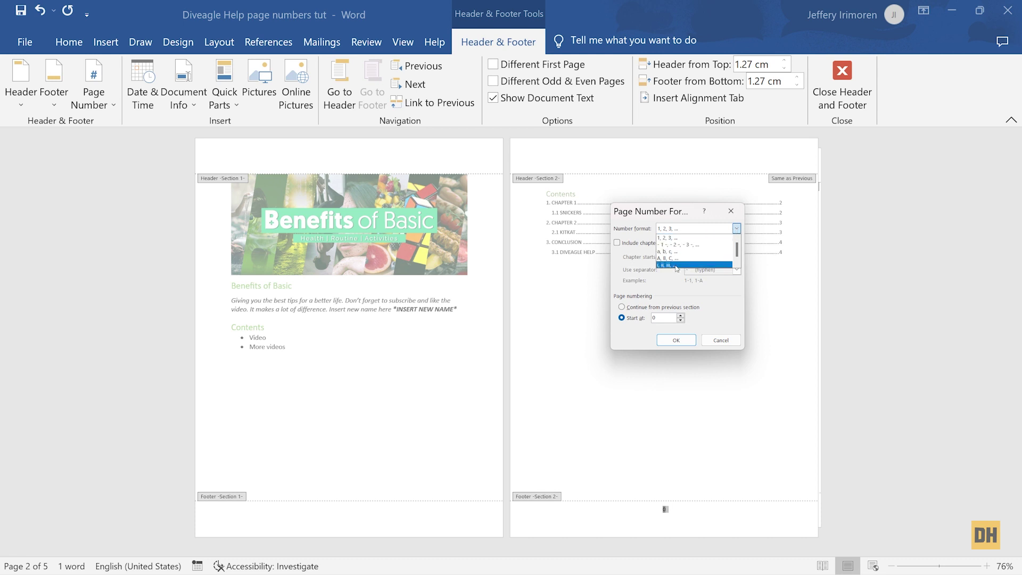
left_click(692, 264)
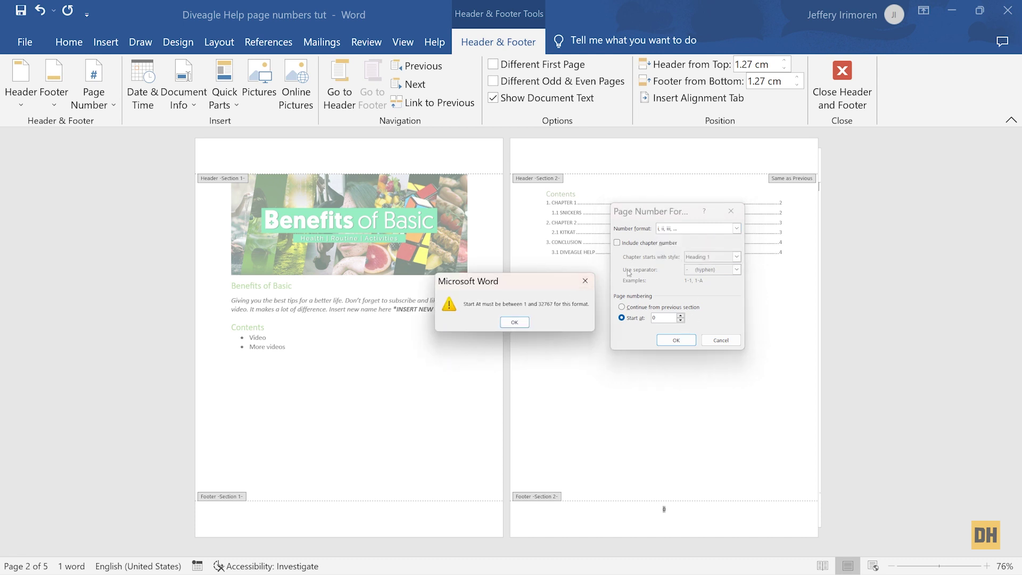
left_click(585, 282)
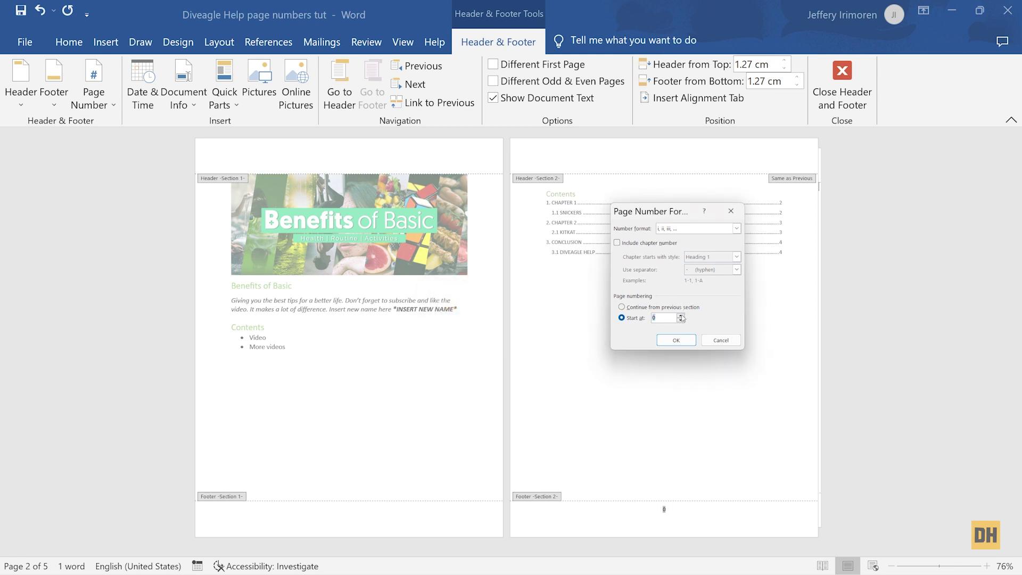
left_click(679, 341)
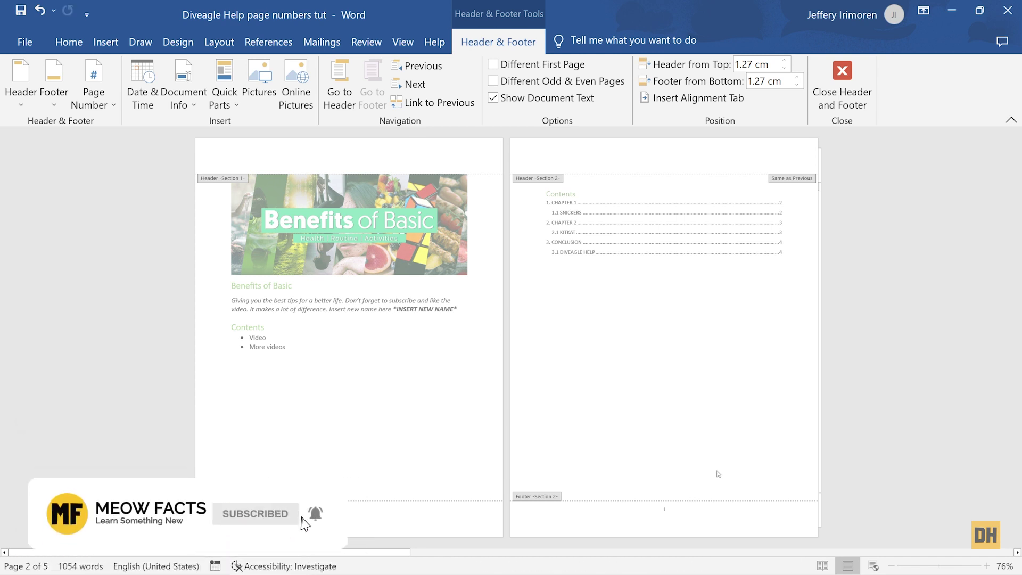
- Insert a Plain Number 3 page number at the bottom of the Chapter 1 page in the section 3 footer
scroll(716, 461, "right", 1)
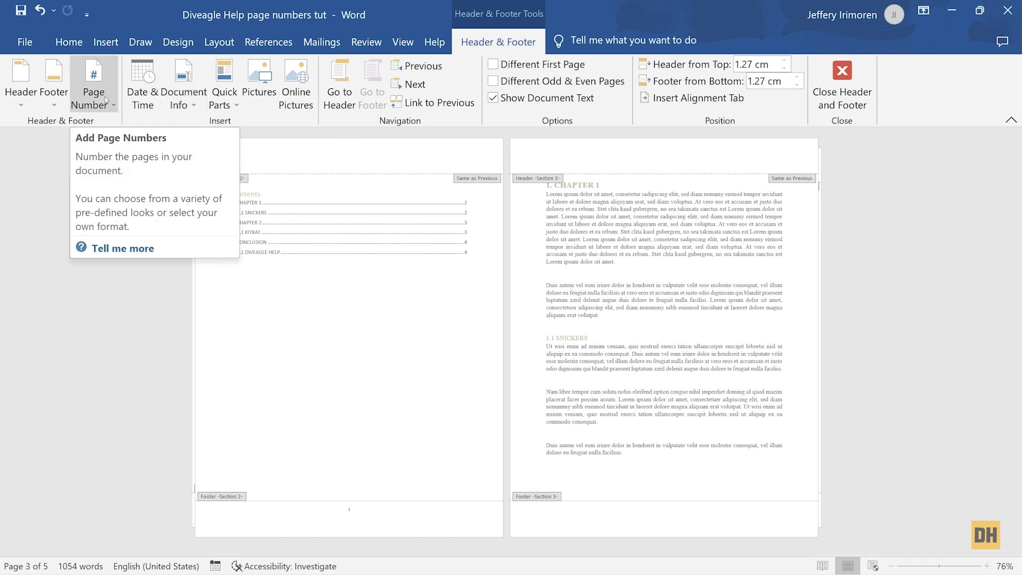
left_click(106, 100)
mouse_move(162, 143)
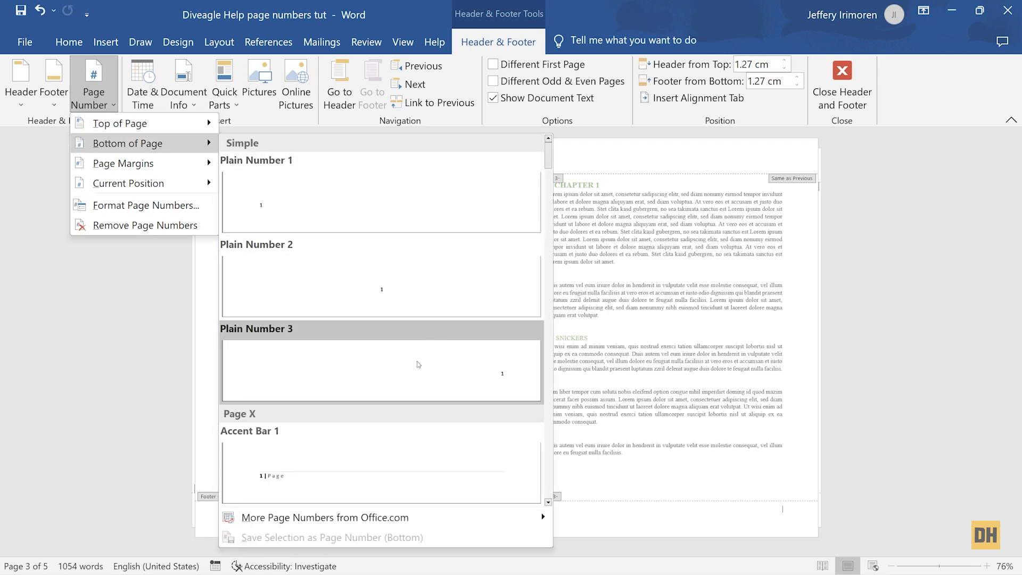
left_click(417, 365)
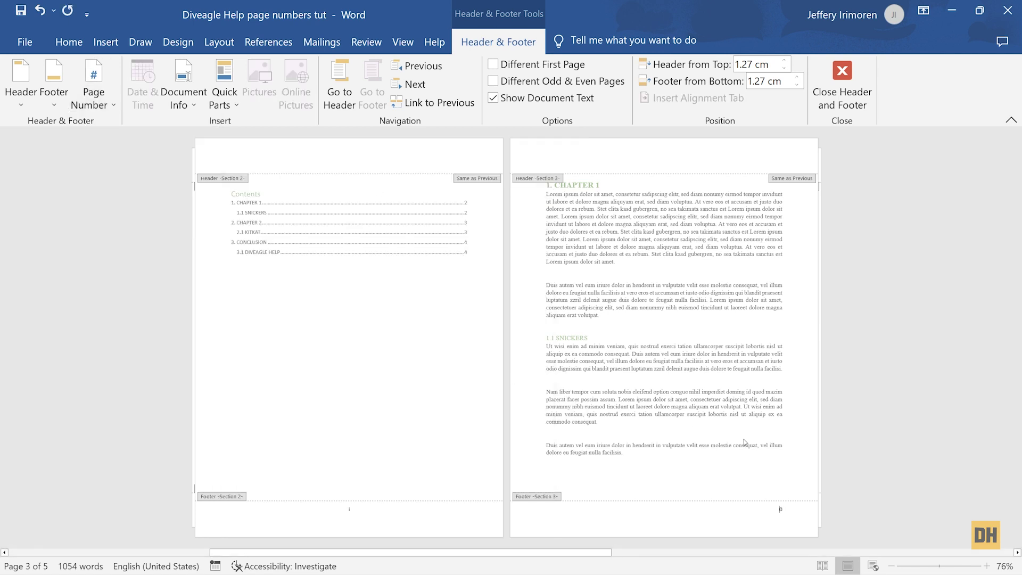
- Start the section 3 page numbering at 1 and return to the document body
right_click(781, 510)
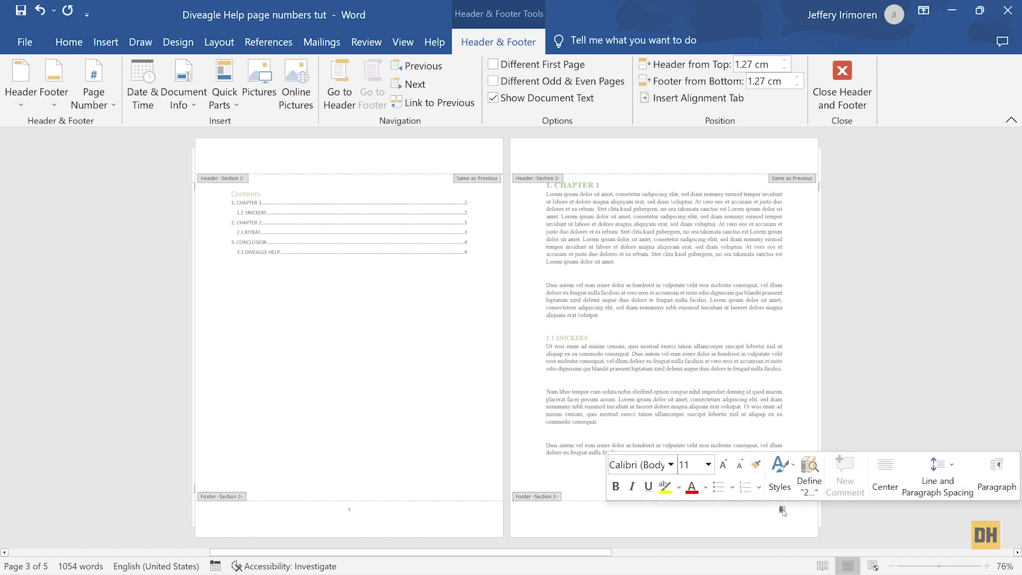
left_click(813, 478)
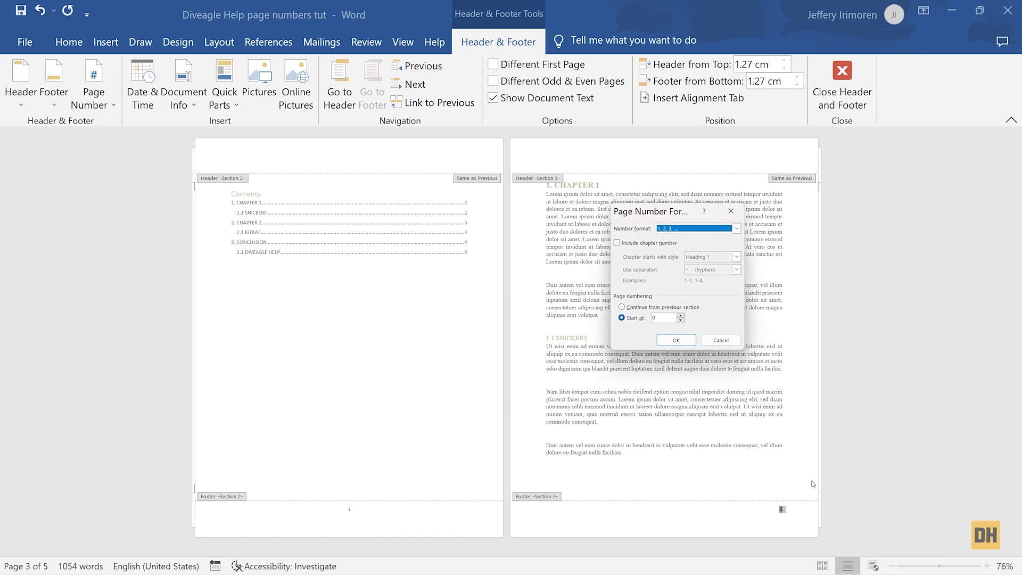
left_click(681, 315)
left_click(676, 340)
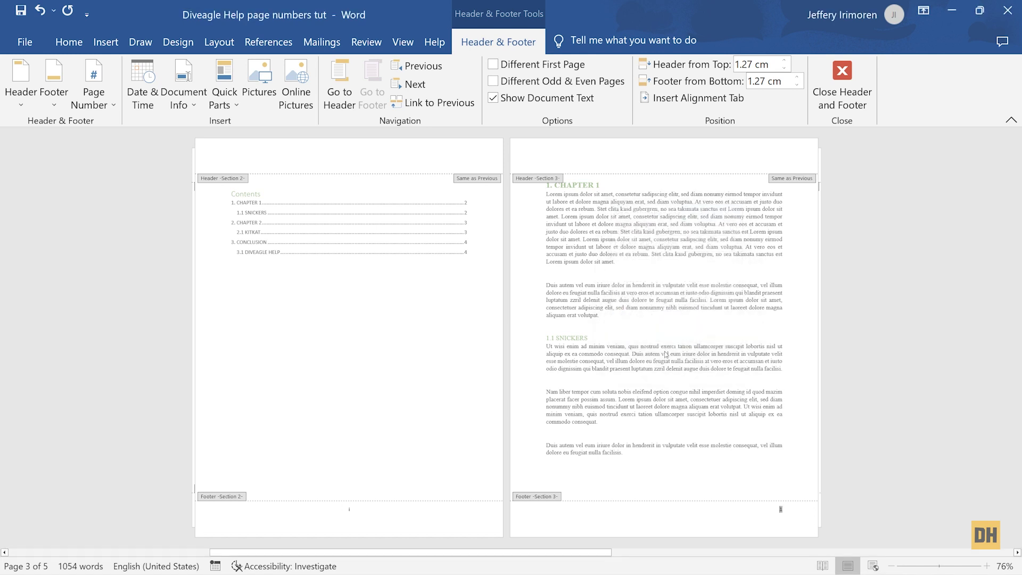
left_click(658, 512)
double_click(385, 460)
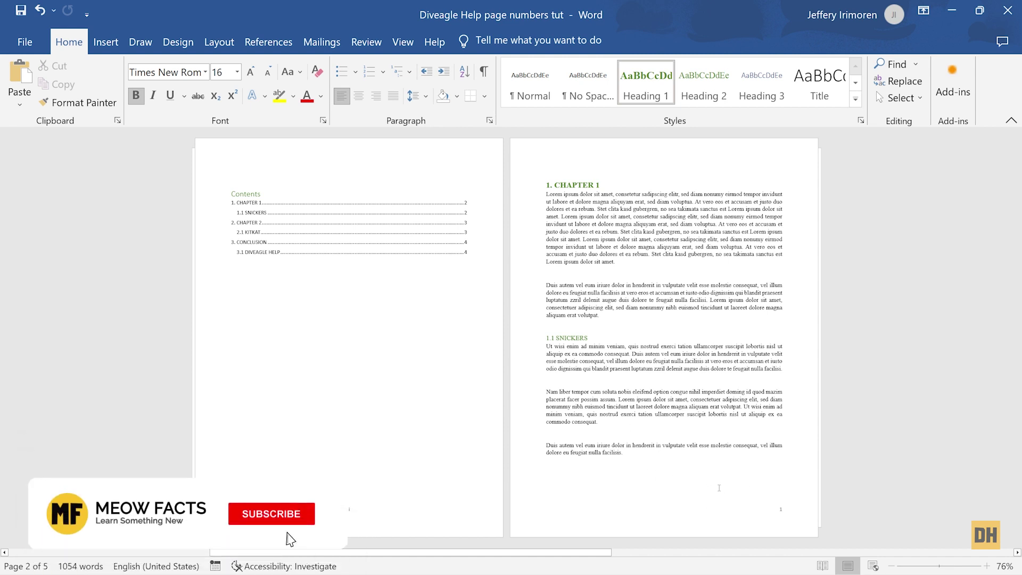
key("ctrl+z")
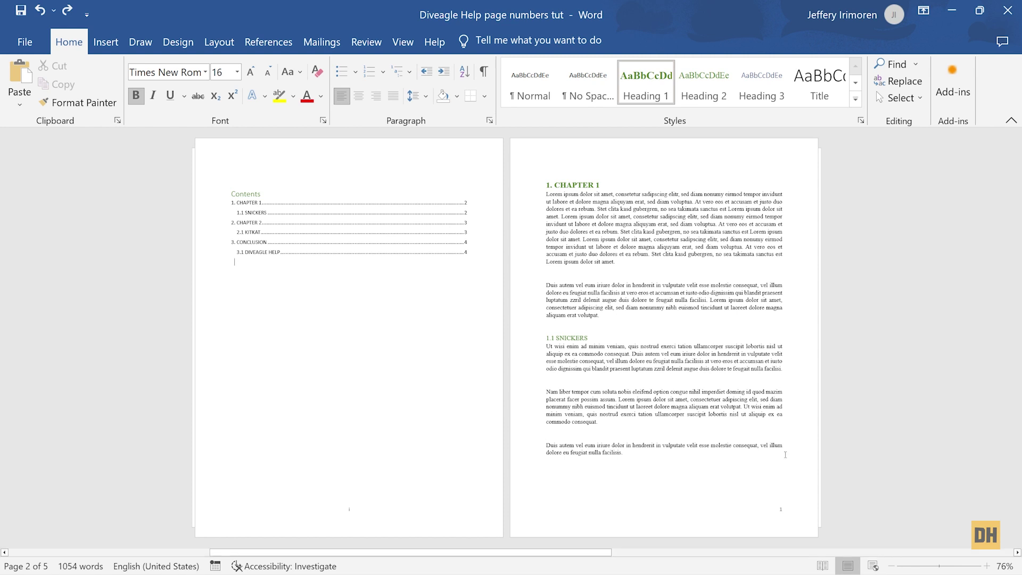
- Add "page" before and "of" after the page number in the section 3 footer
double_click(776, 513)
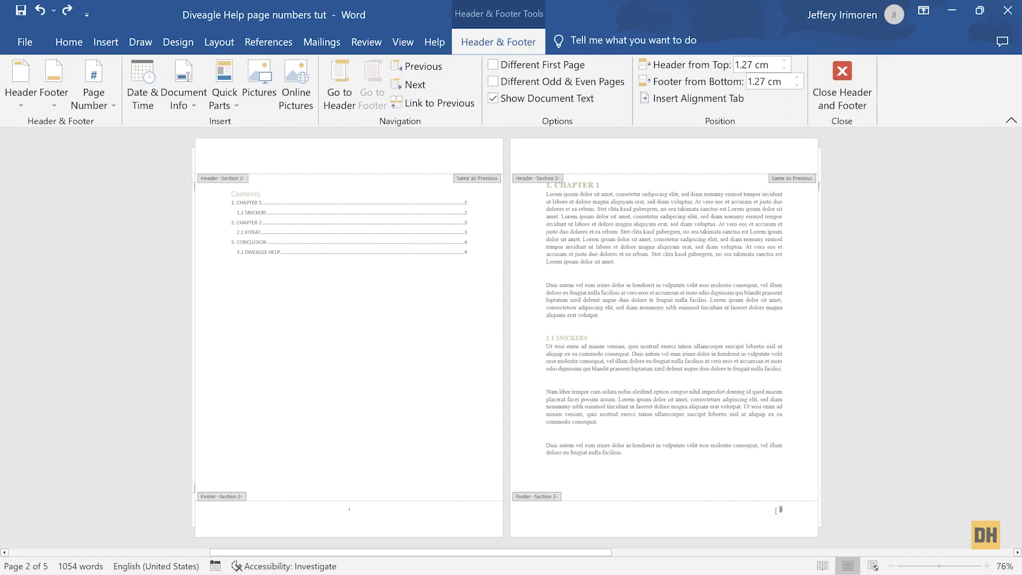
left_click(780, 509)
left_click(780, 508)
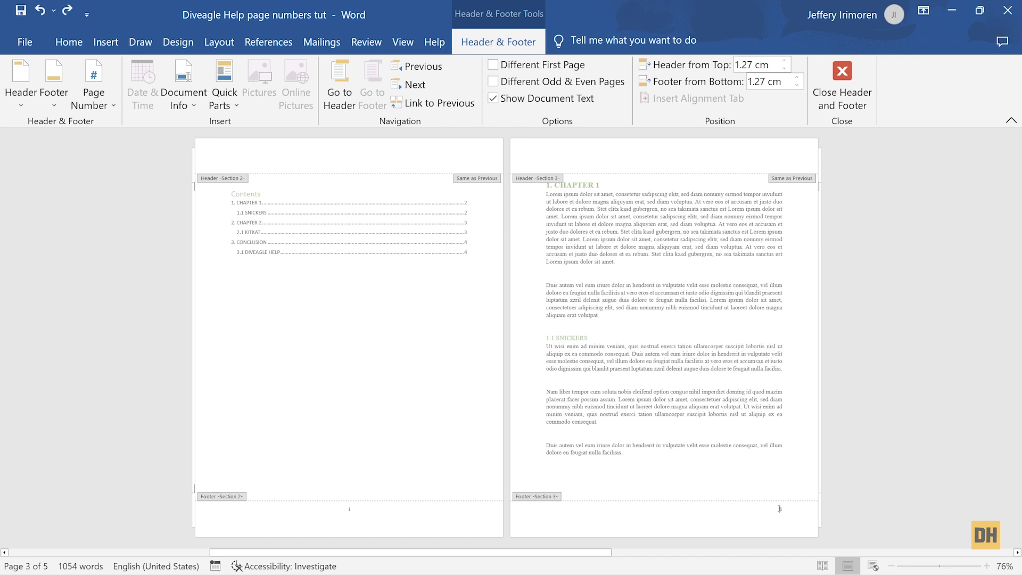
type("page")
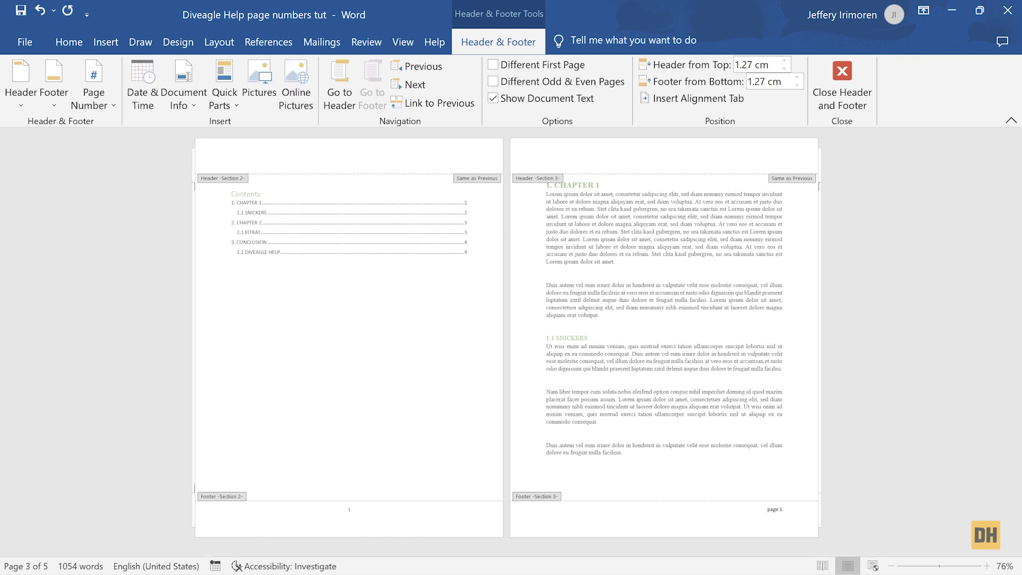
left_click(780, 509)
type("of")
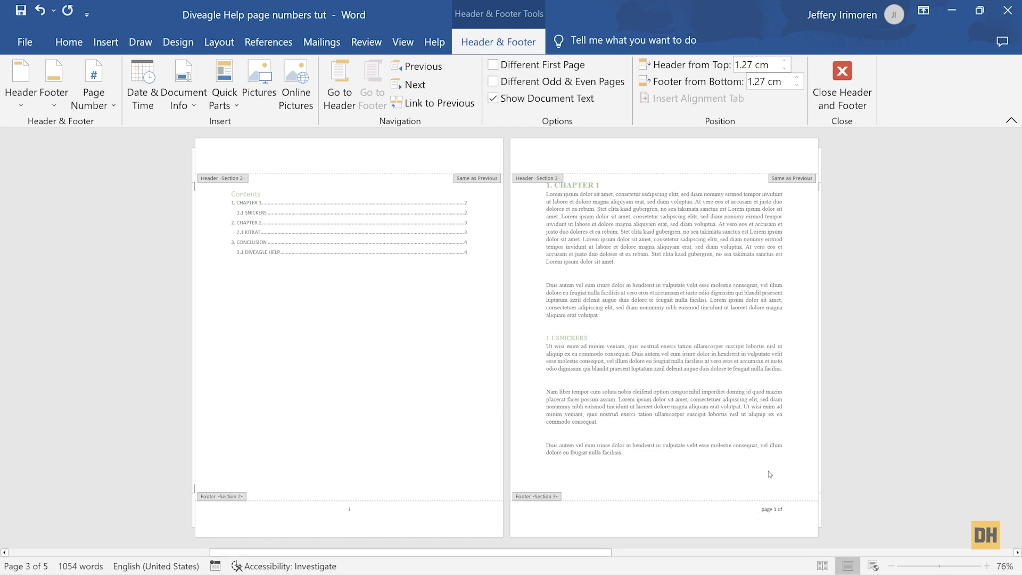
- Enter 3 as the page total after "of" in the conclusion page's footer, check the other section 3 footers, and return to the body
scroll(770, 471, "right", 2)
left_click(793, 516)
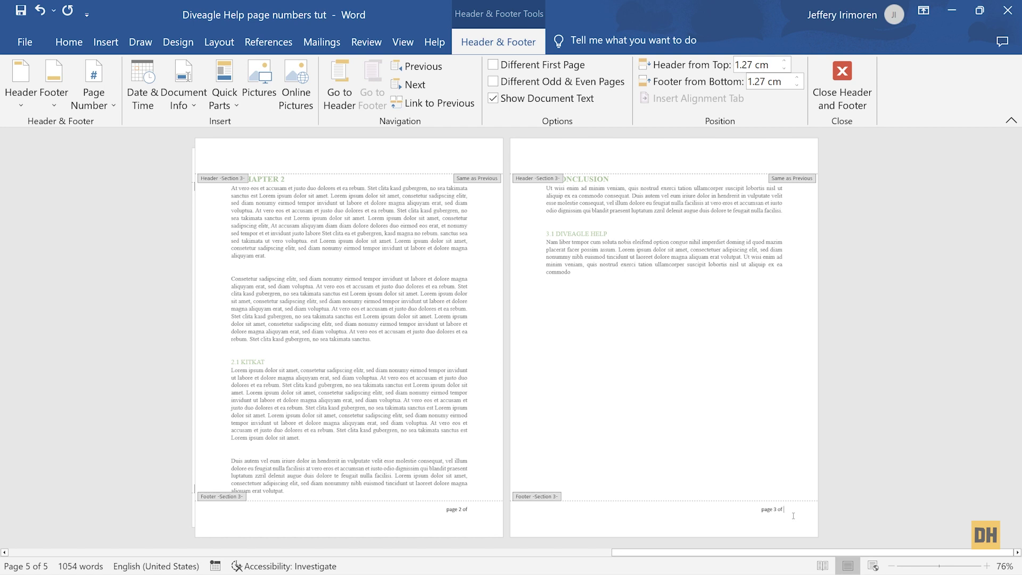
type("3")
scroll(697, 469, "up", 2)
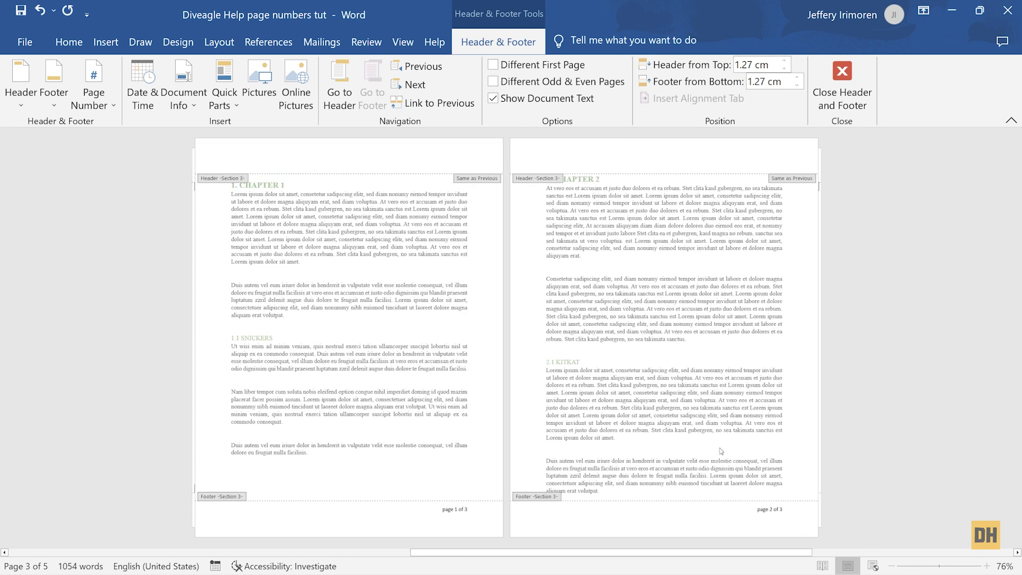
scroll(739, 476, "down", 2)
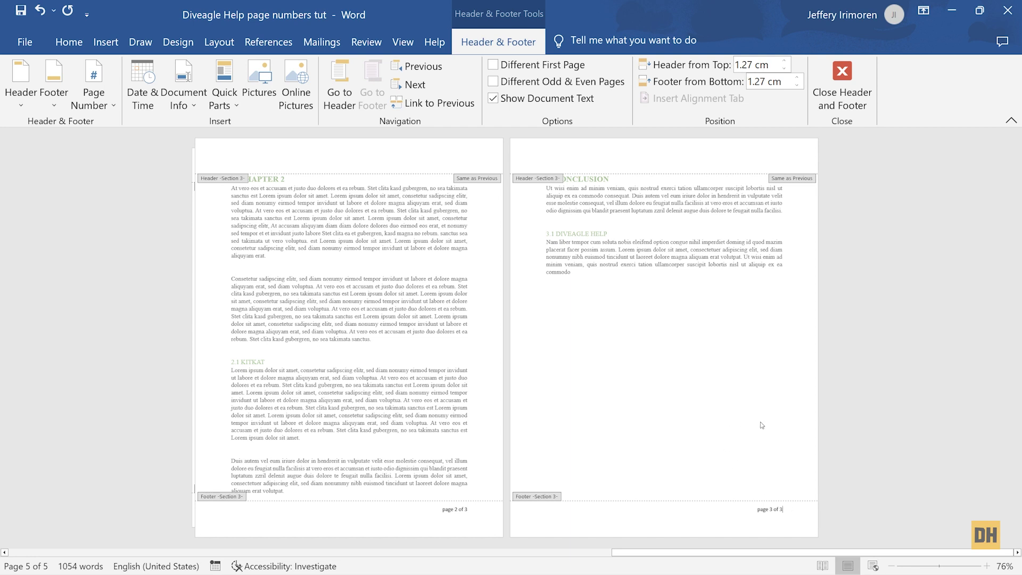
double_click(737, 408)
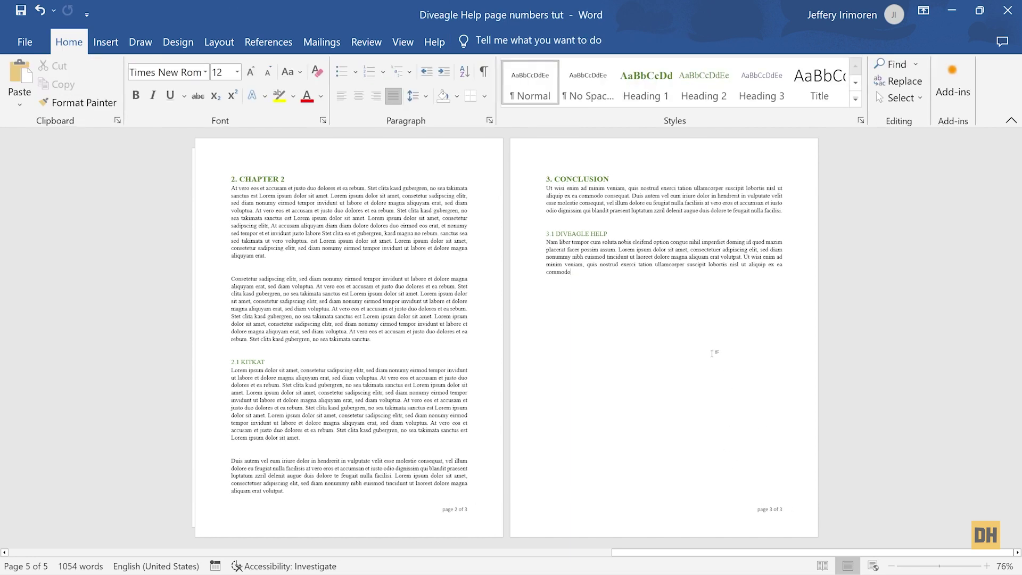
- Insert a page break after the conclusion text, and undo it
left_click(112, 45)
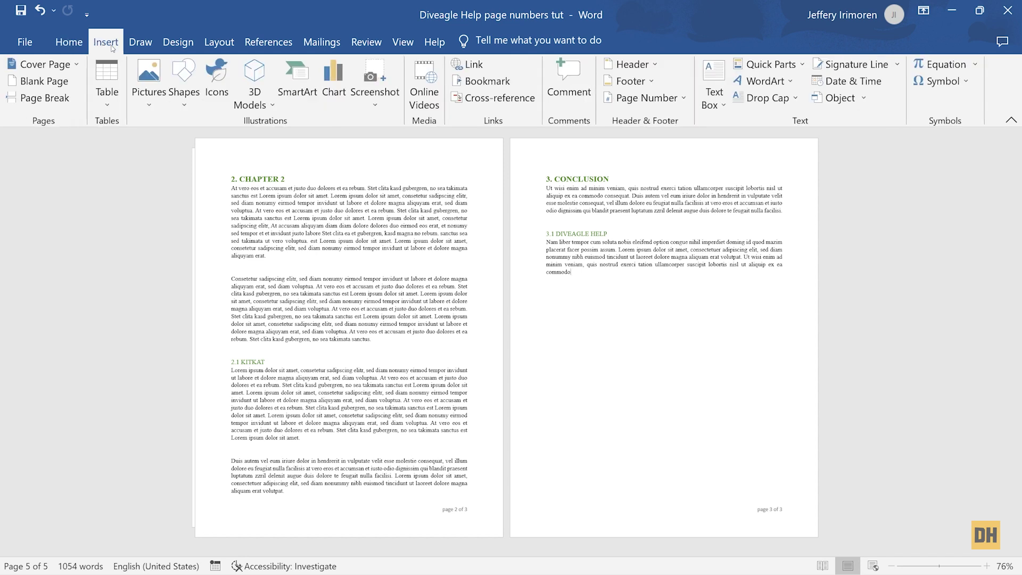
left_click(58, 101)
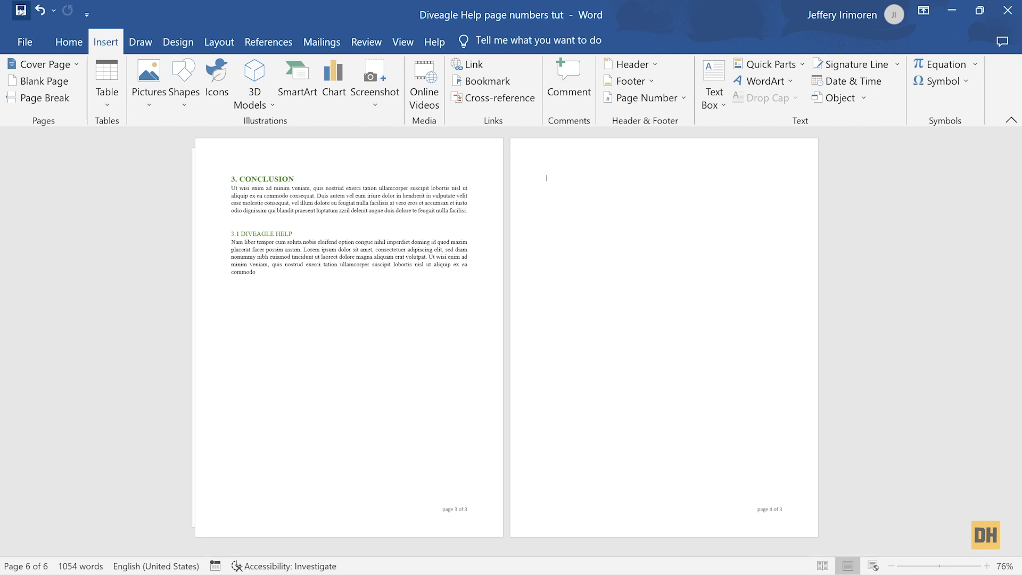
left_click(40, 10)
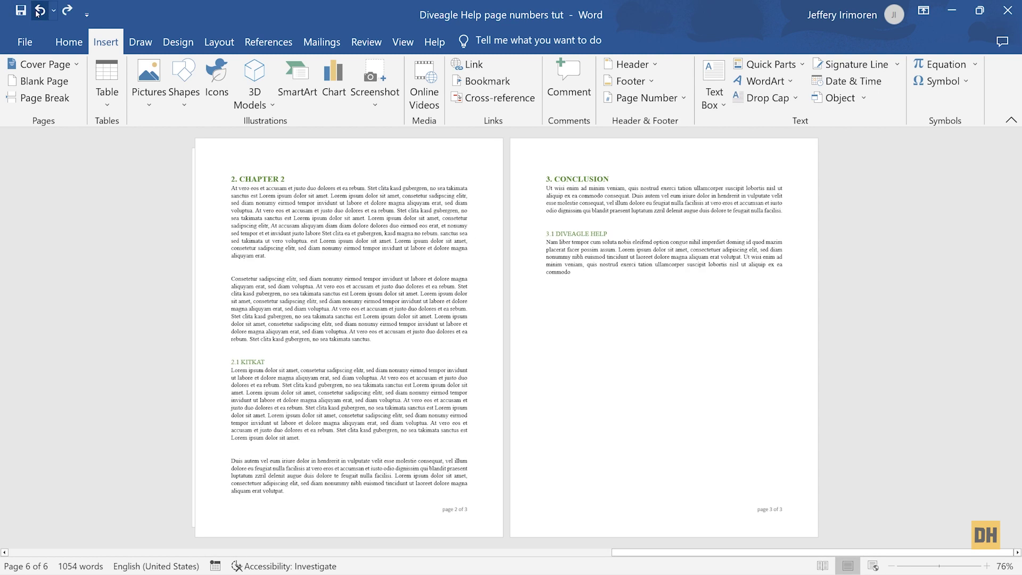
- Replace the typed total after "of" in the conclusion page's footer with a SectionPages field, and return to the document body
double_click(783, 512)
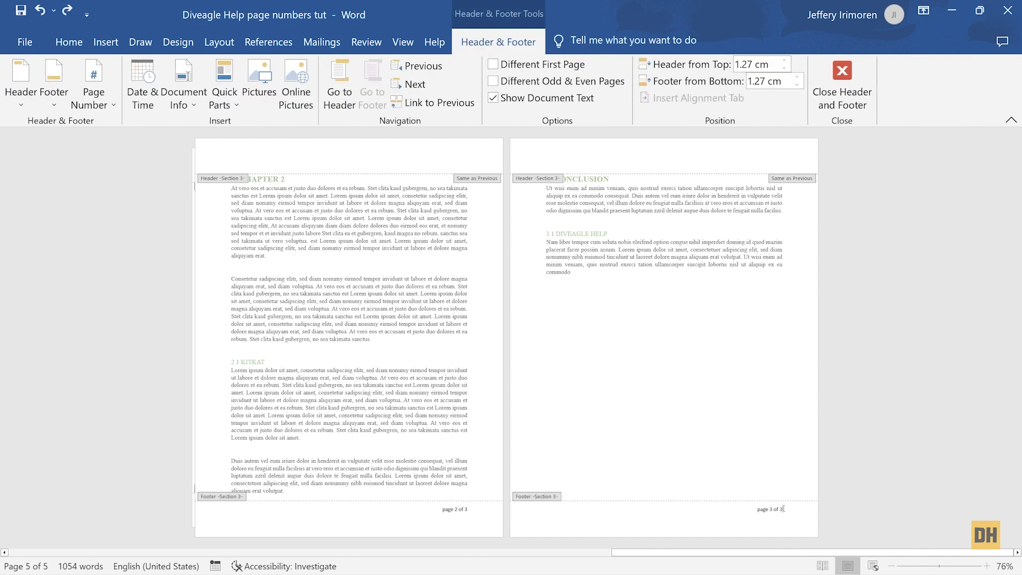
double_click(781, 510)
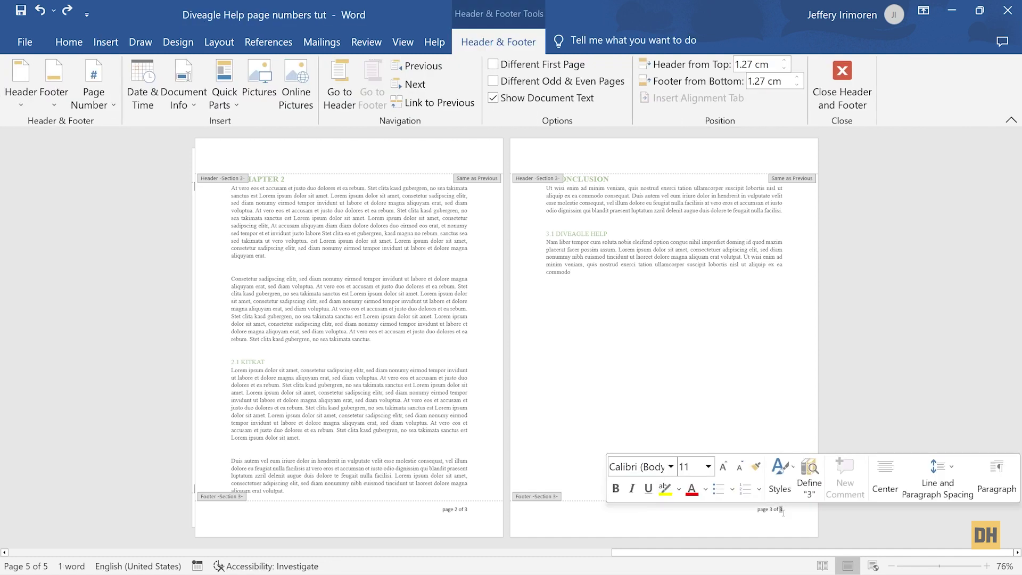
key("Delete")
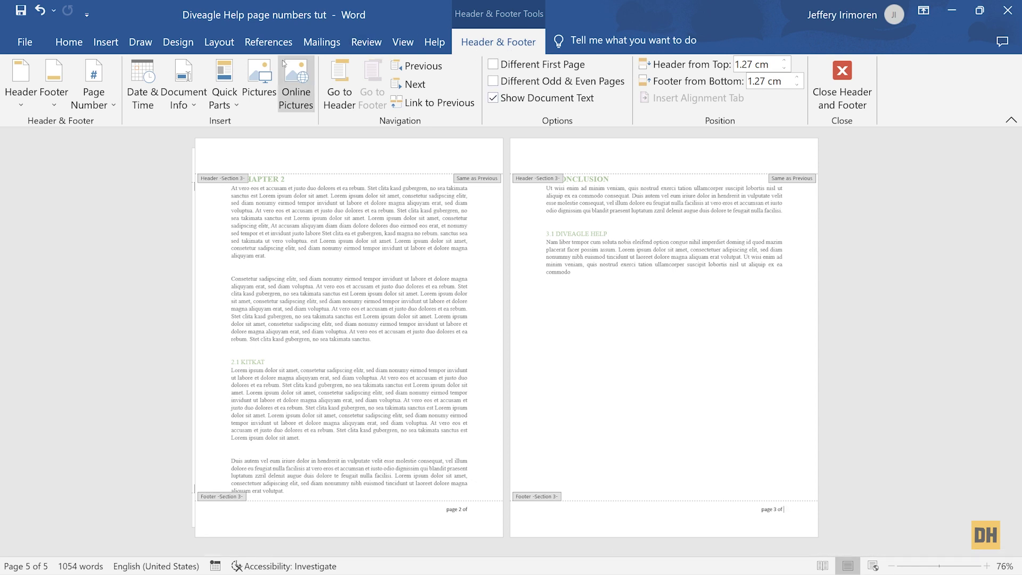
left_click(188, 103)
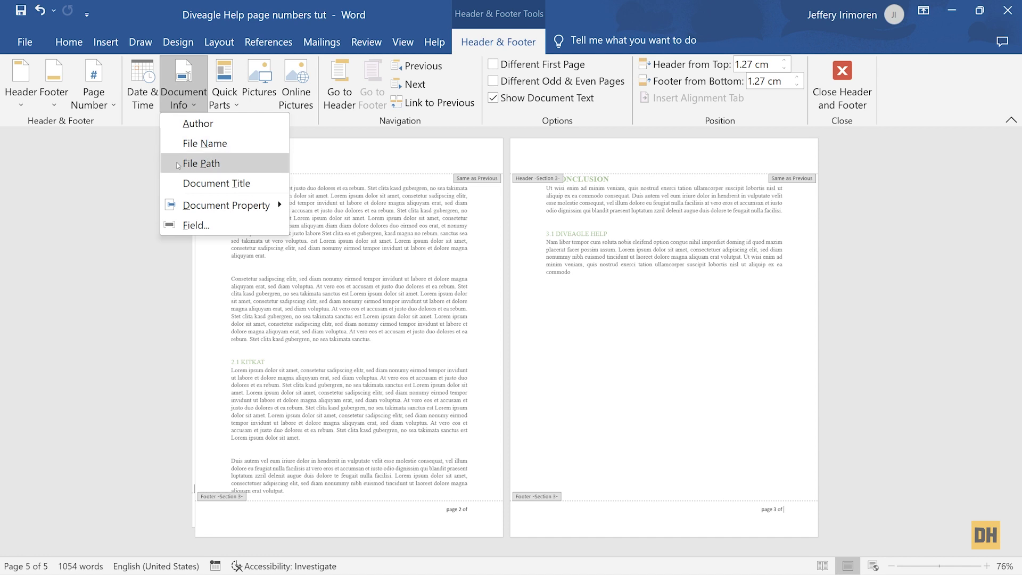
left_click(193, 227)
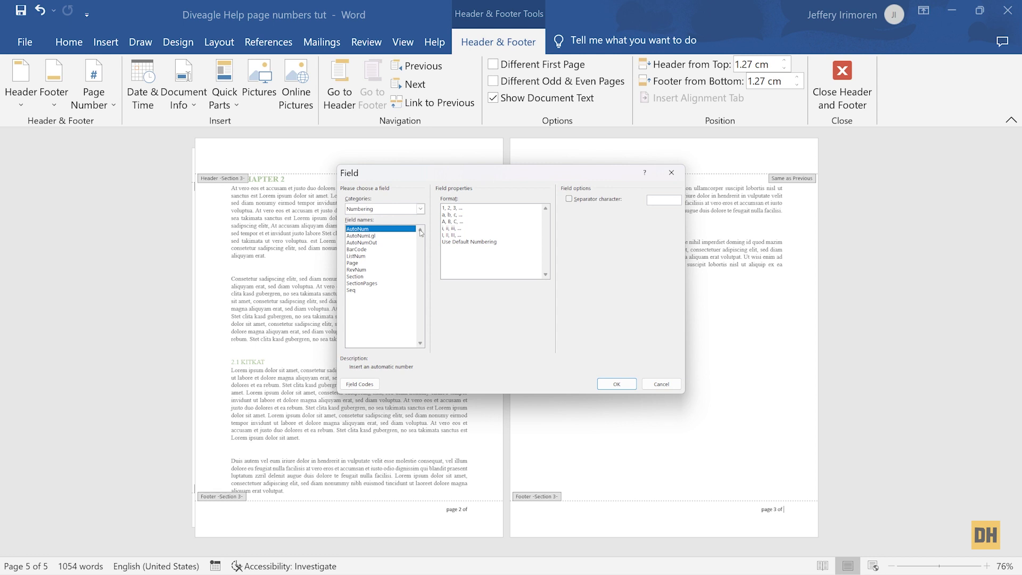
left_click(362, 283)
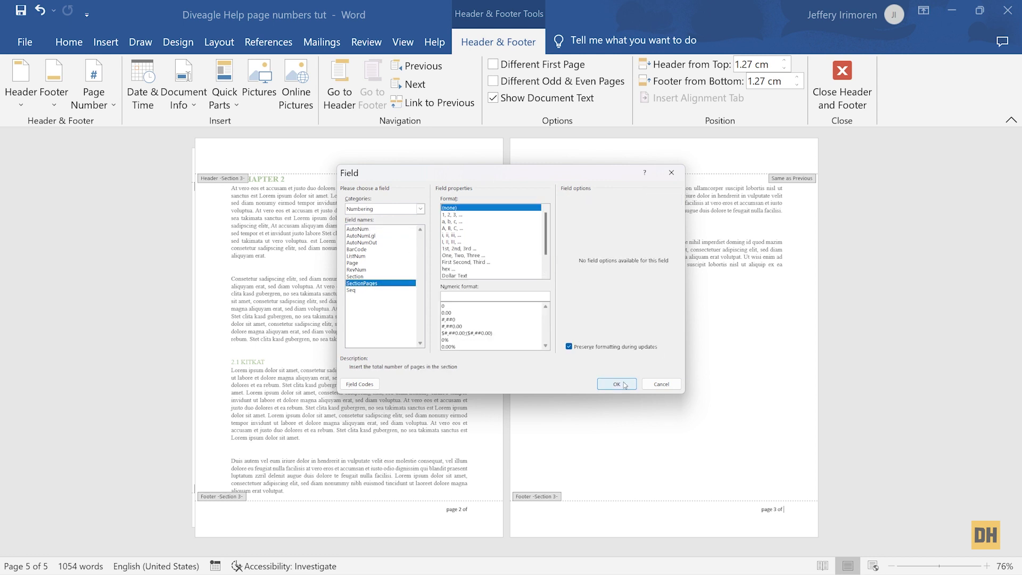
left_click(624, 385)
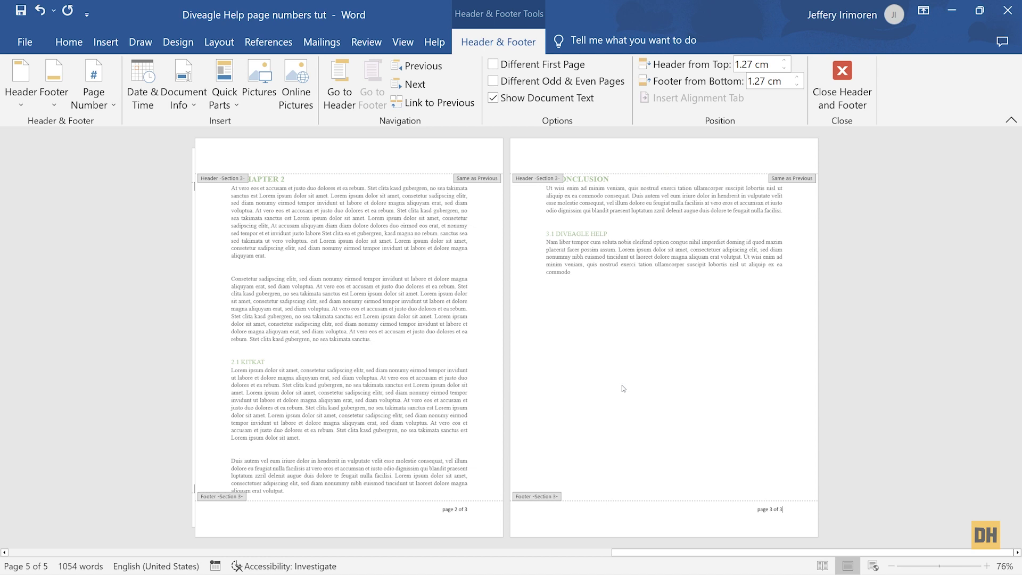
double_click(781, 429)
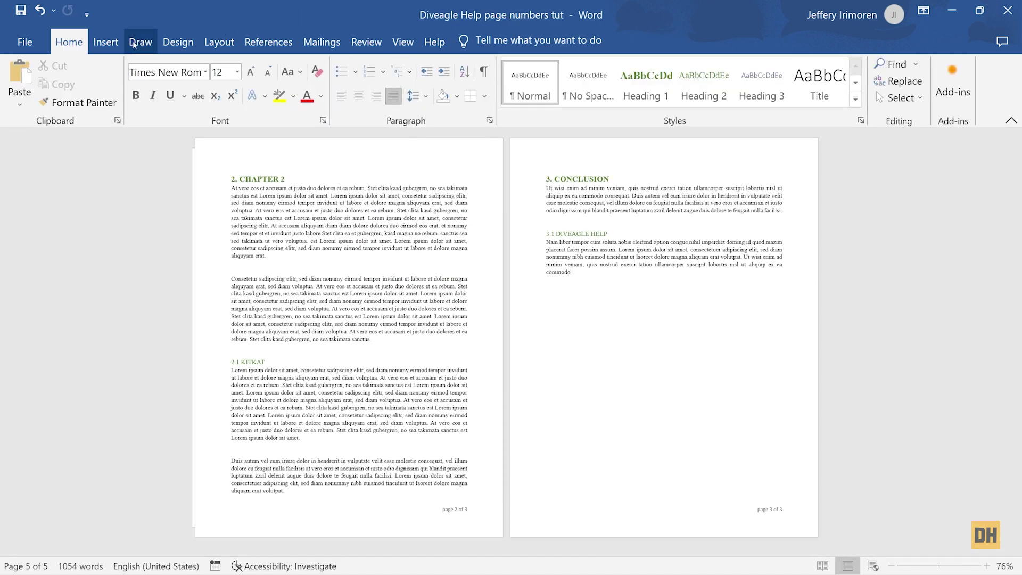
- Insert a page break after the conclusion text to test the SectionPages total, and undo the break
left_click(105, 42)
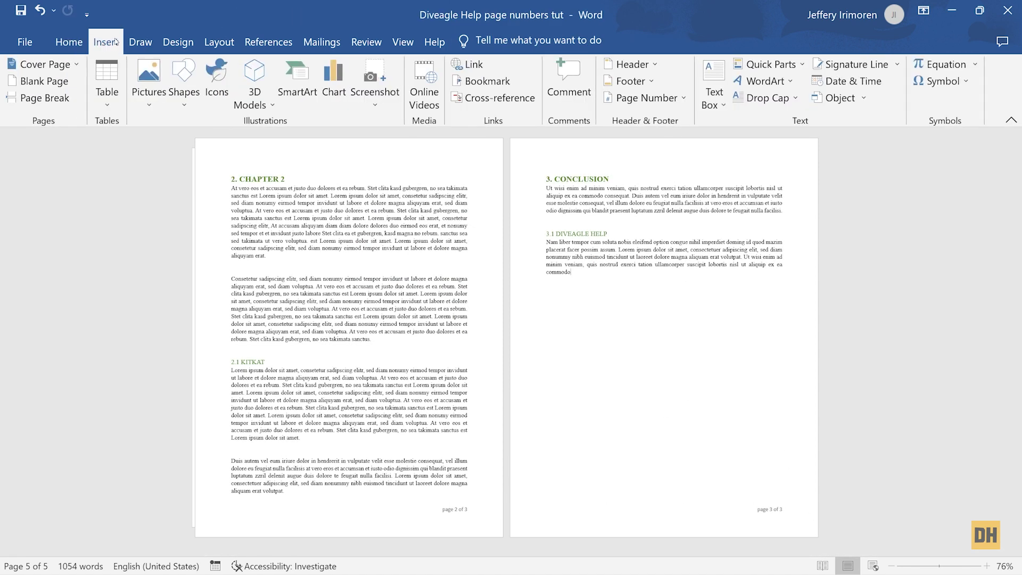
left_click(61, 103)
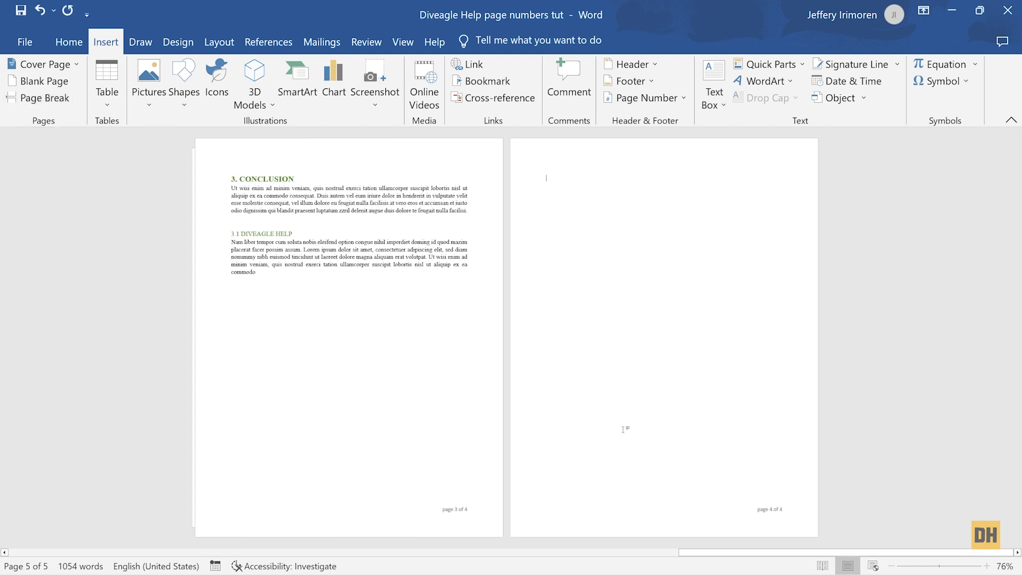
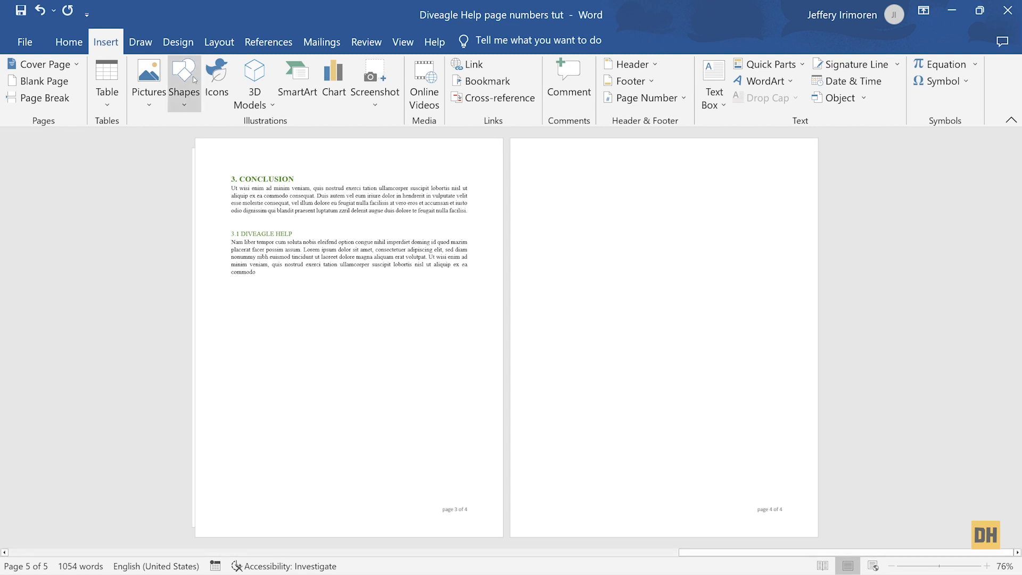
left_click(39, 10)
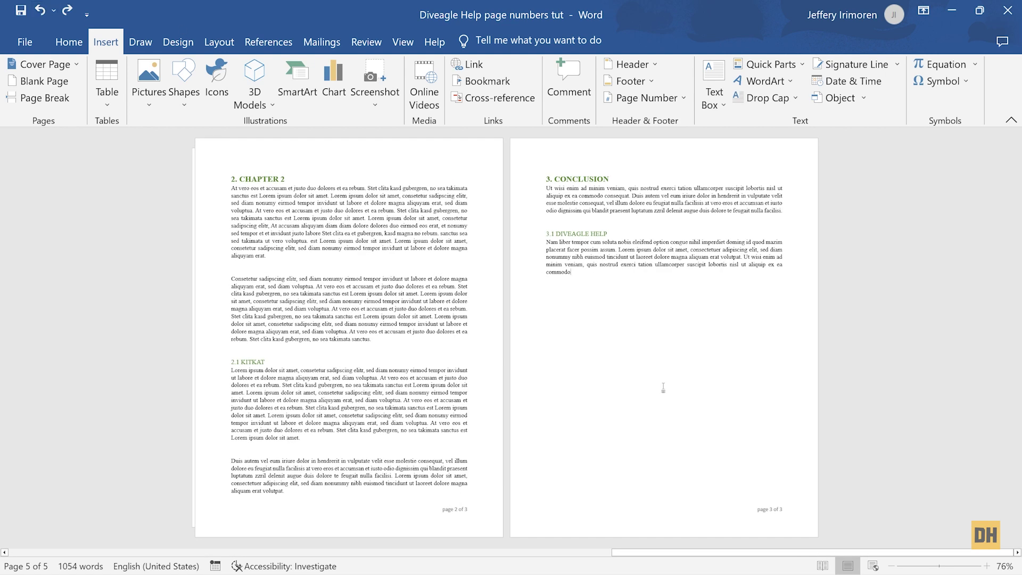
- Delete the page total after "of" in the conclusion page's footer and return to the document body
double_click(753, 512)
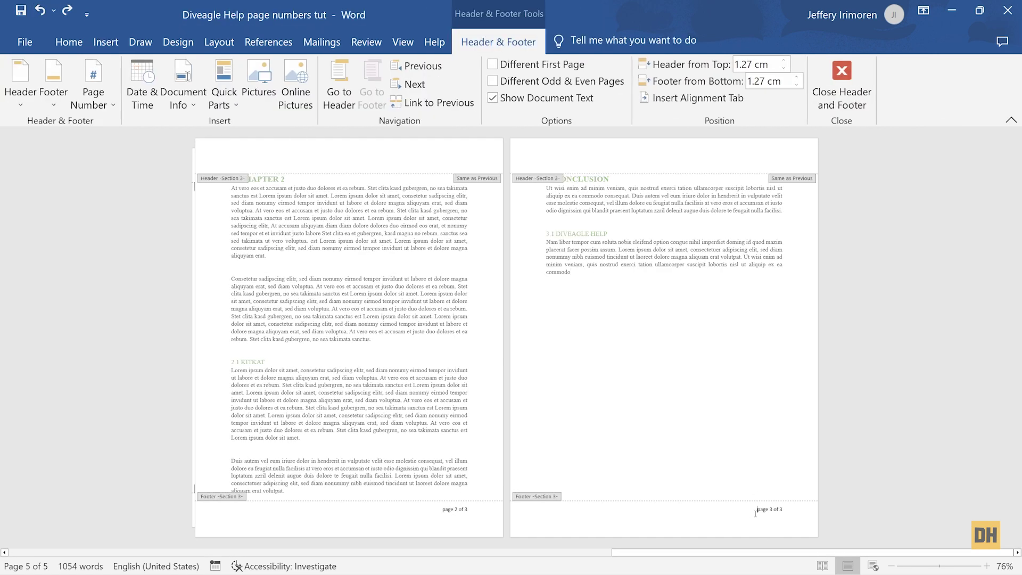
triple_click(783, 511)
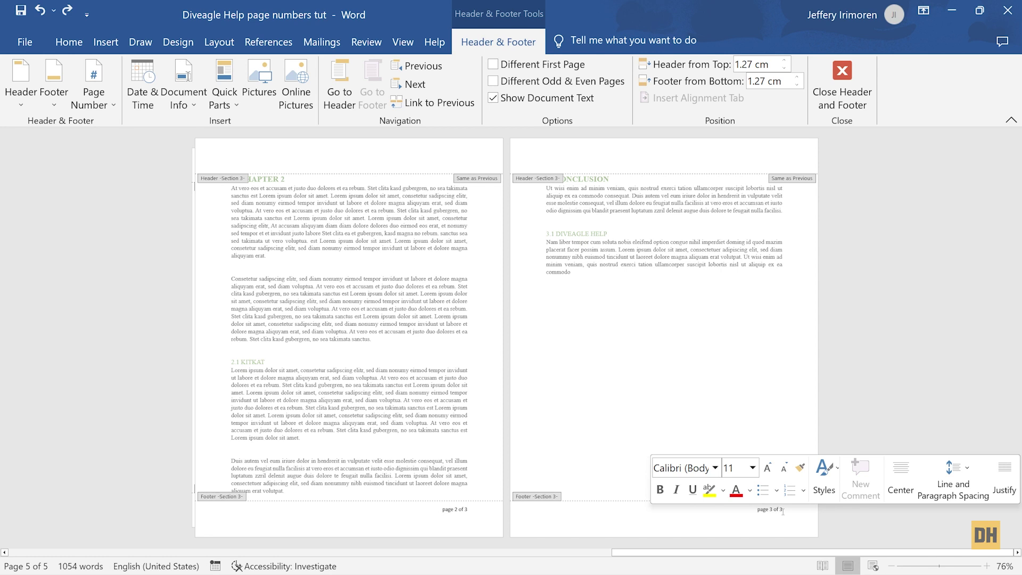
double_click(781, 510)
key("Delete")
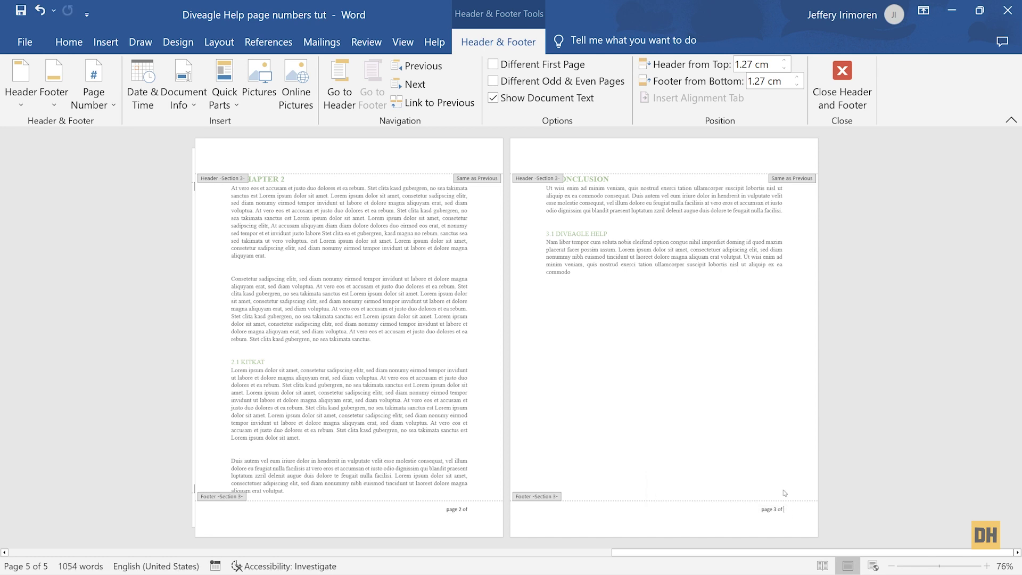
double_click(634, 340)
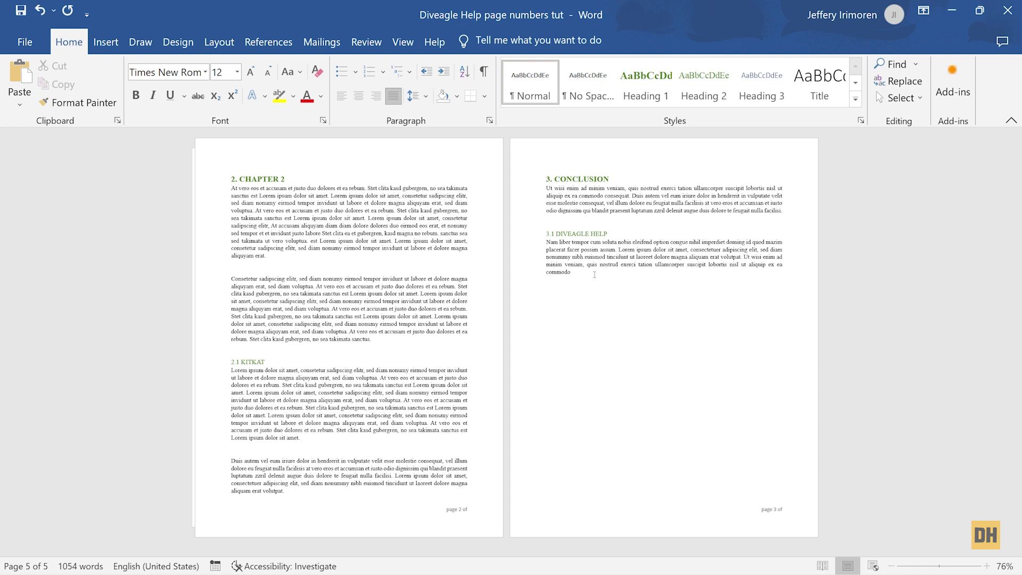
- Add the word "END" in bold below the conclusion text and set its font size to 18
type("ND")
double_click(554, 295)
left_click(556, 272)
left_click(649, 249)
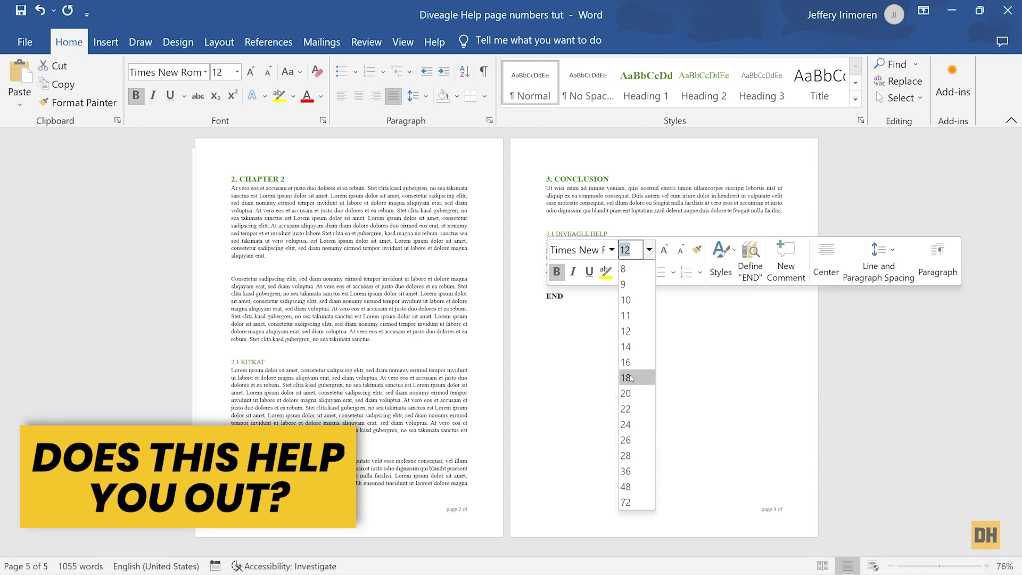
left_click(618, 336)
left_click(571, 299)
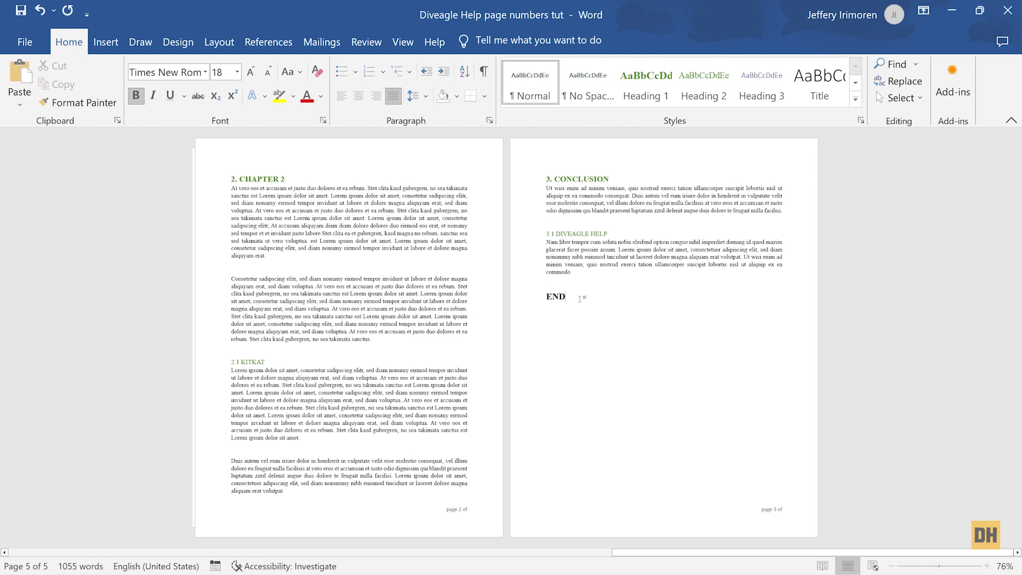
- Add a bookmark named END at the END text on the conclusion page
left_click(99, 43)
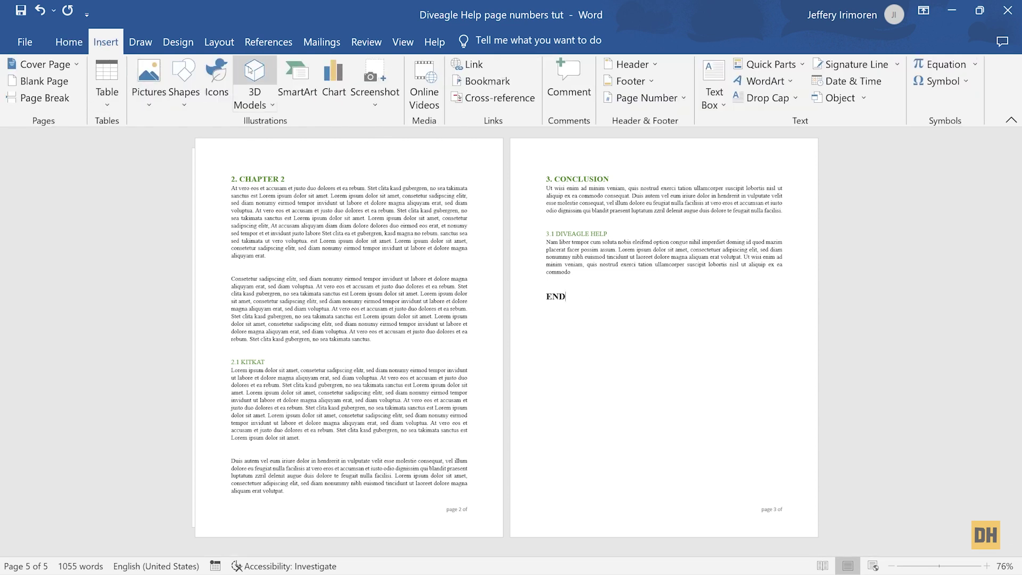
left_click(483, 86)
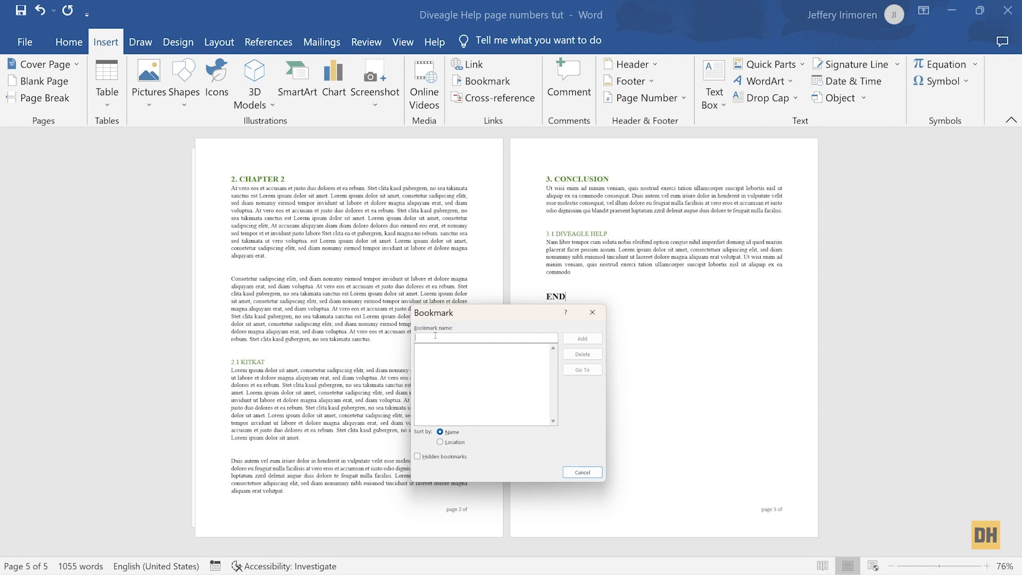
type("END")
left_click(582, 338)
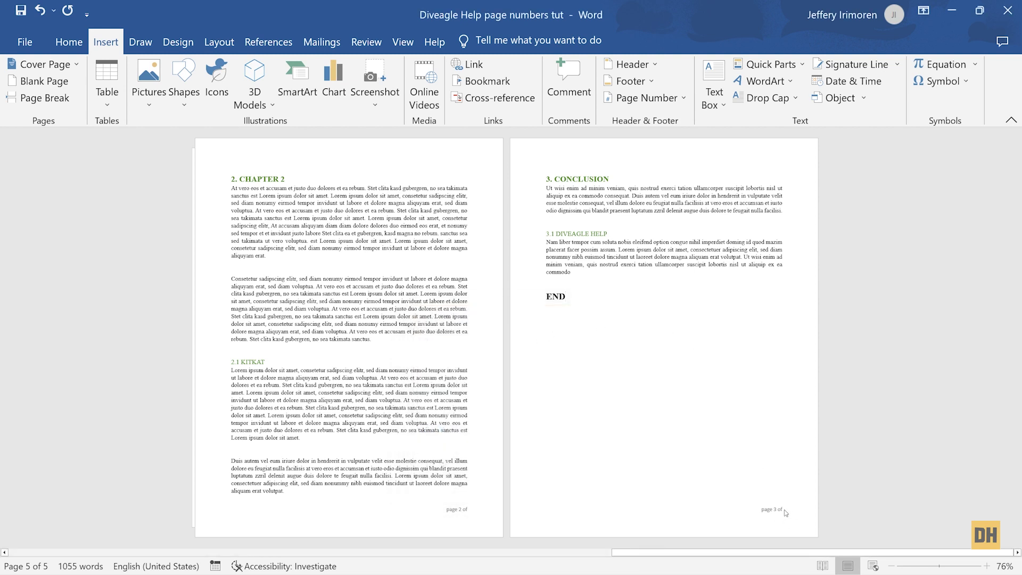
- Insert a cross-reference to the END bookmark's page number after "of" in the section 3 footer, and return to the body
double_click(784, 509)
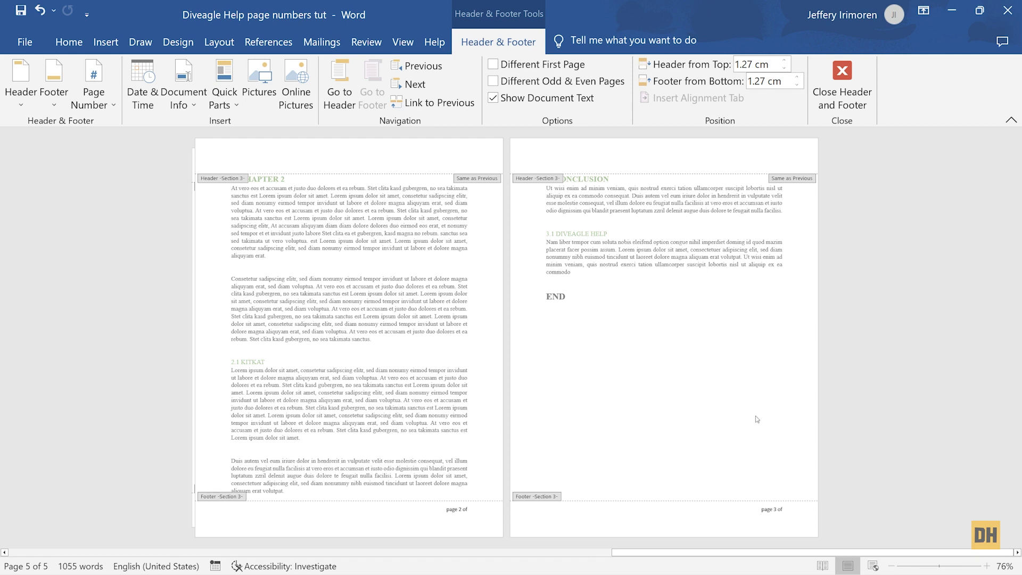
left_click(106, 43)
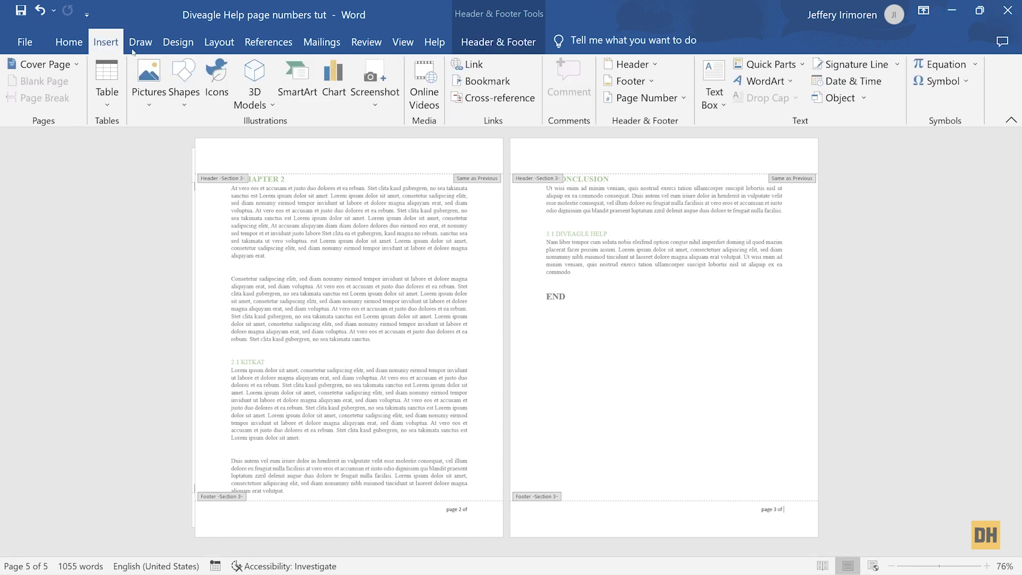
left_click(494, 102)
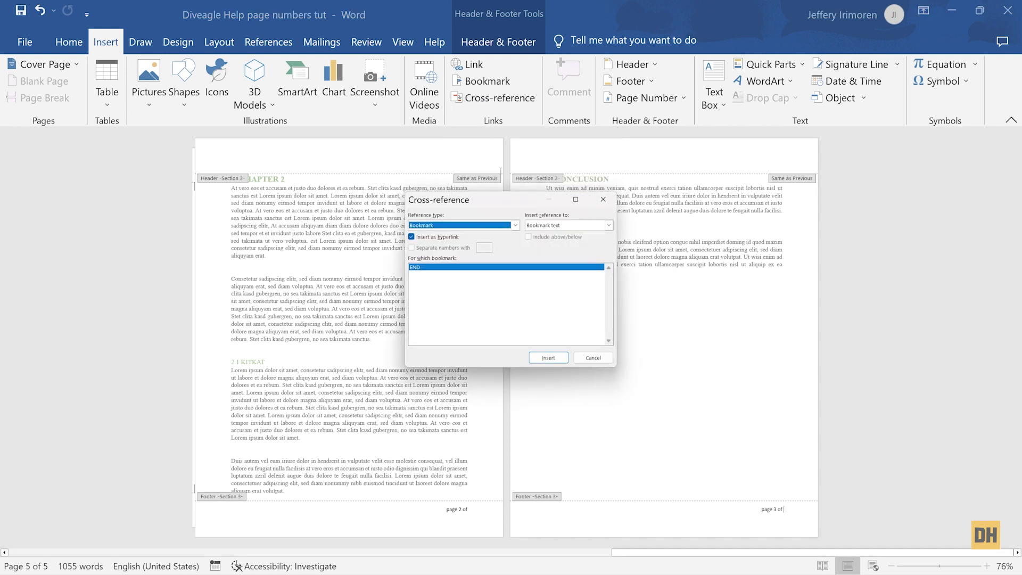
left_click(515, 225)
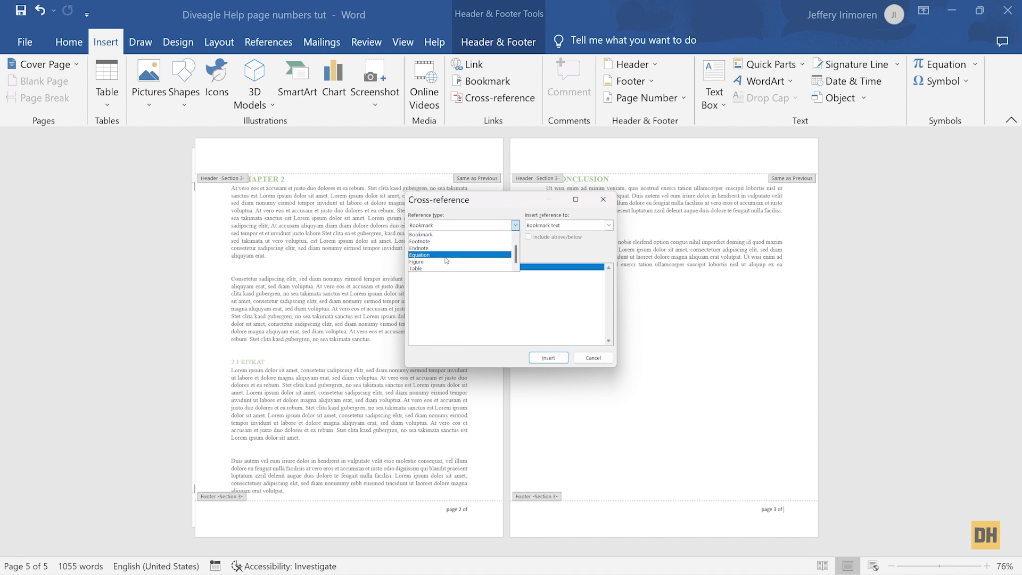
left_click(432, 234)
left_click(609, 226)
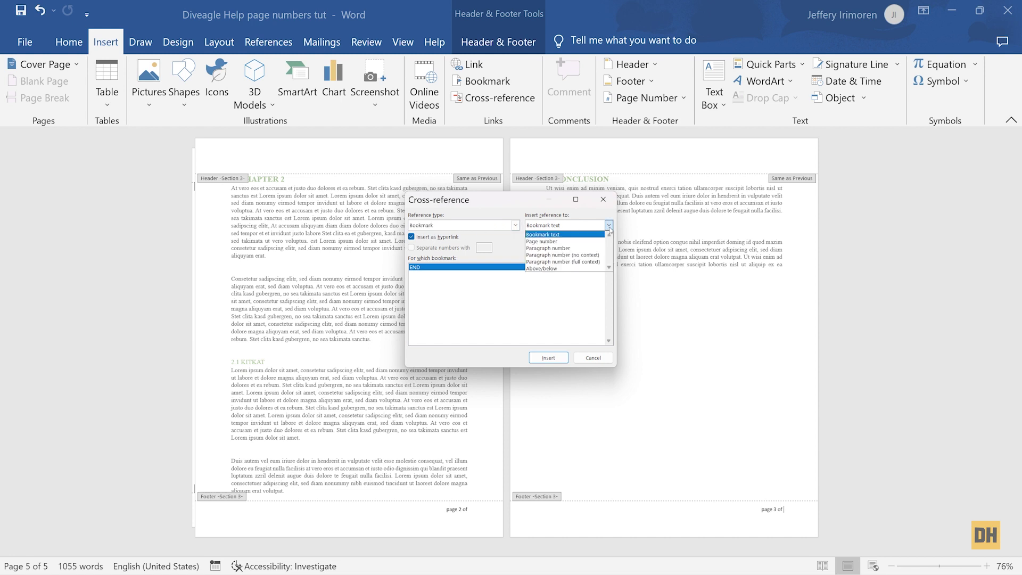
left_click(568, 242)
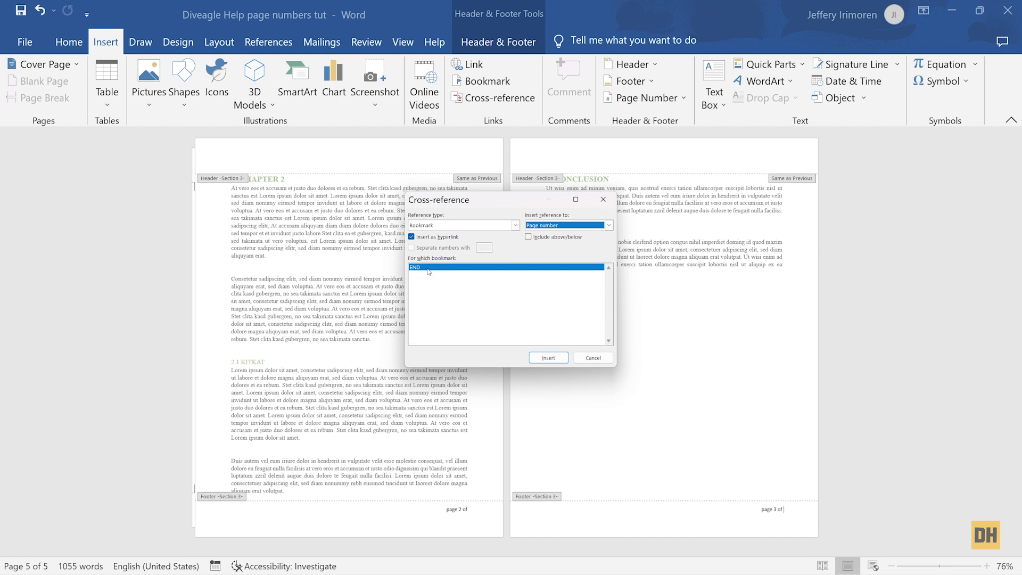
left_click(545, 358)
left_click(592, 358)
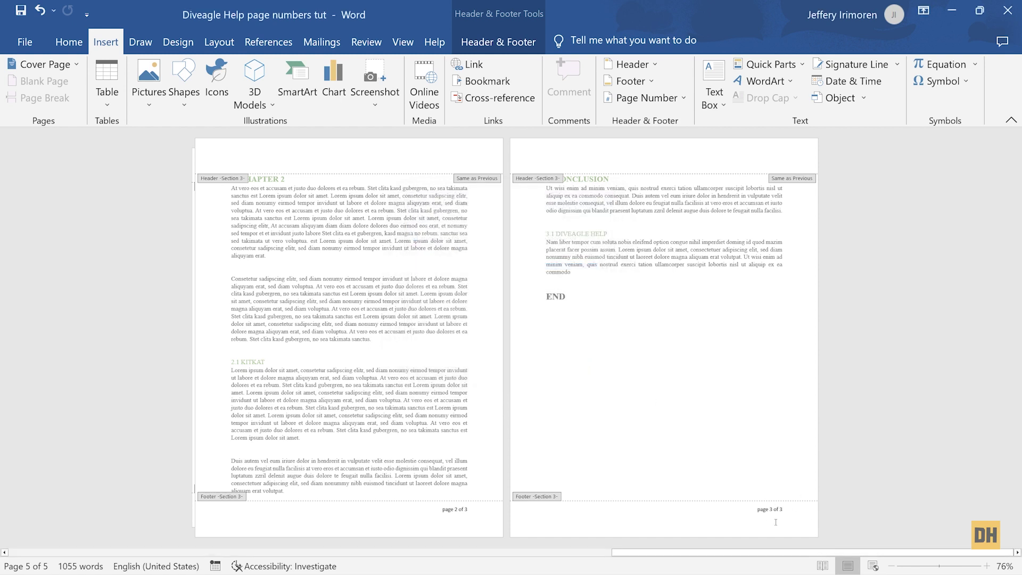
double_click(640, 368)
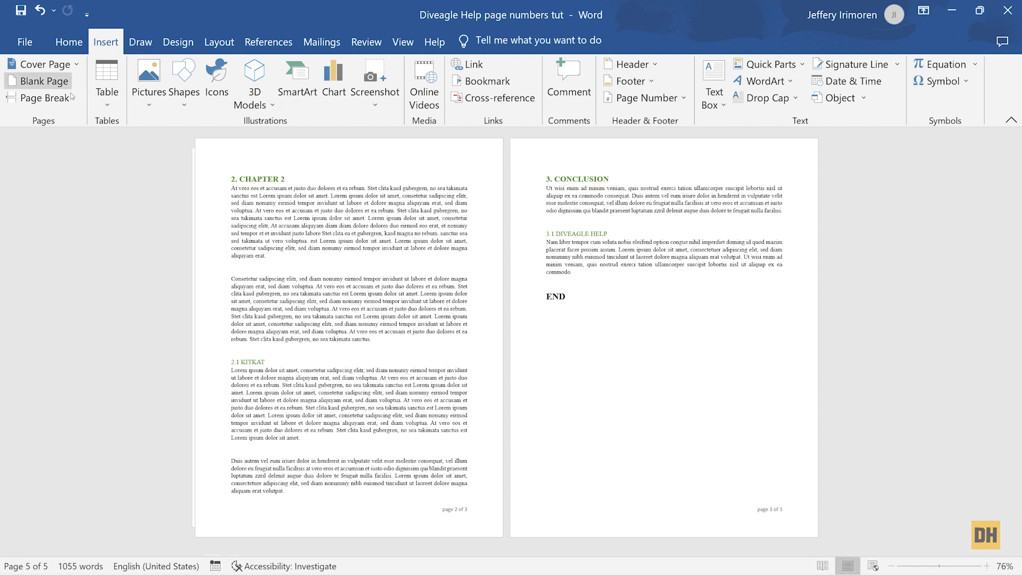
- Insert three page breaks before the END text and check the page totals in the section 3 footers
left_click(44, 98)
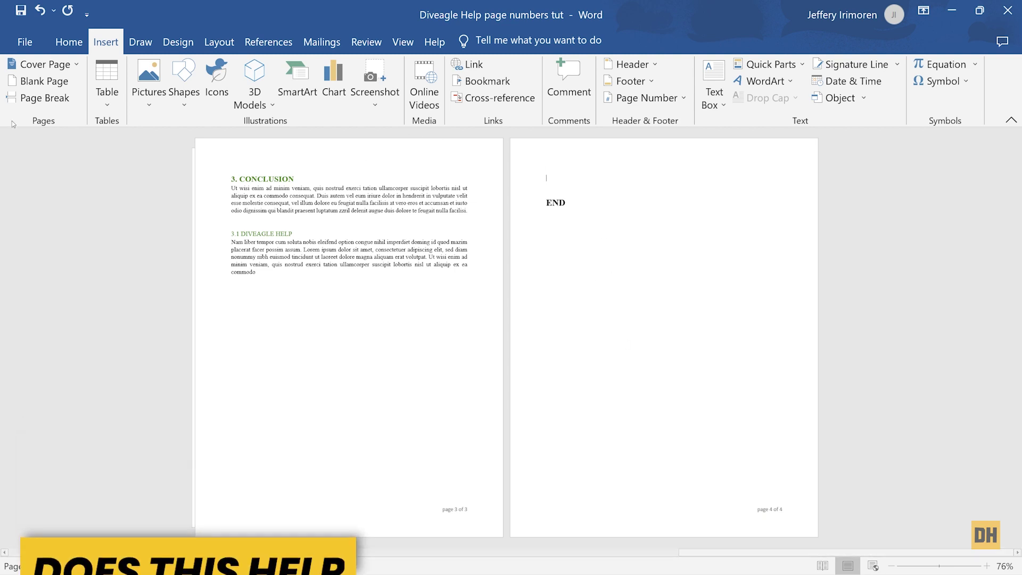
left_click(40, 98)
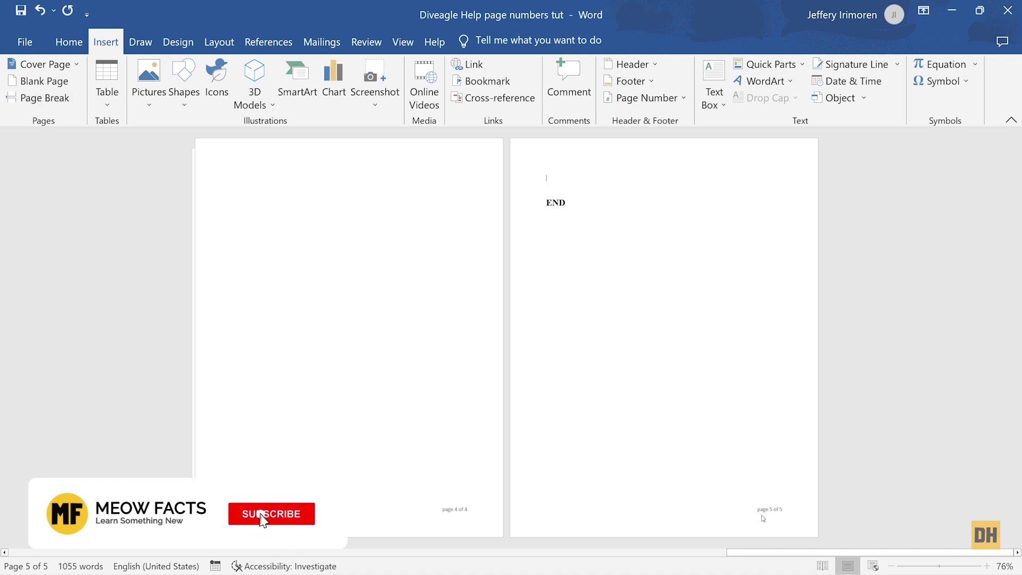
left_click(62, 102)
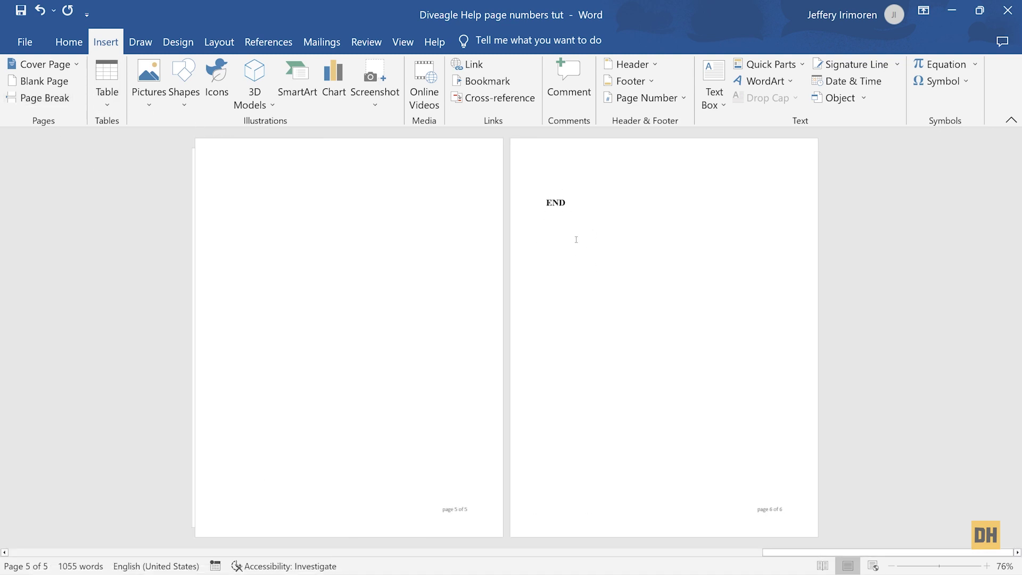
scroll(648, 320, "left", 5)
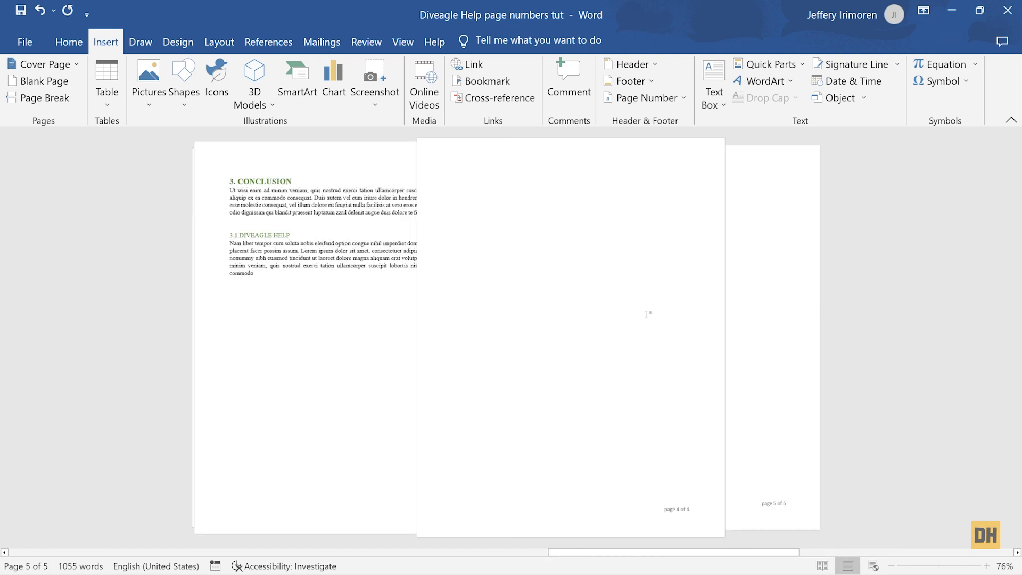
scroll(647, 314, "left", 1)
scroll(646, 314, "right", 2)
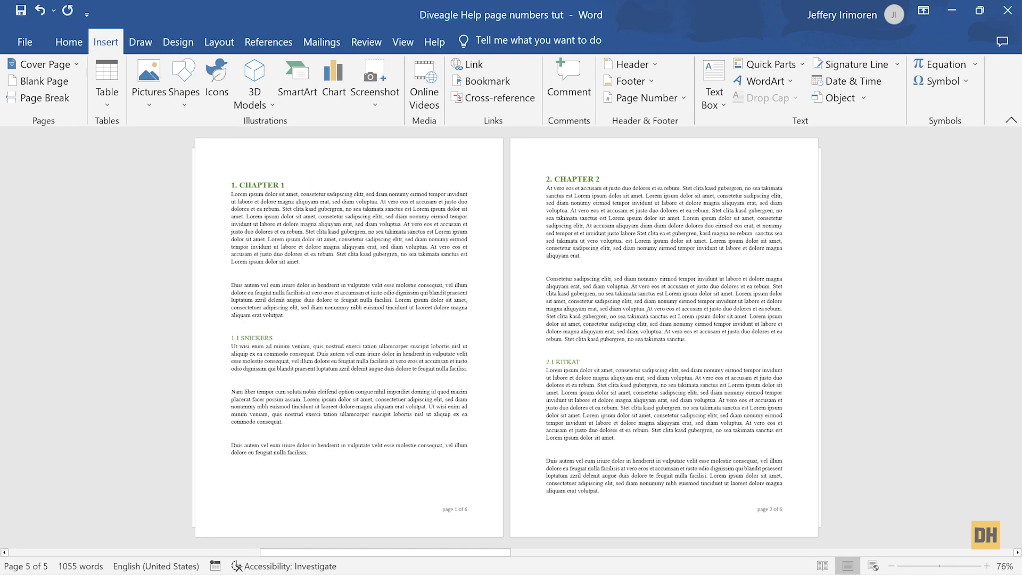